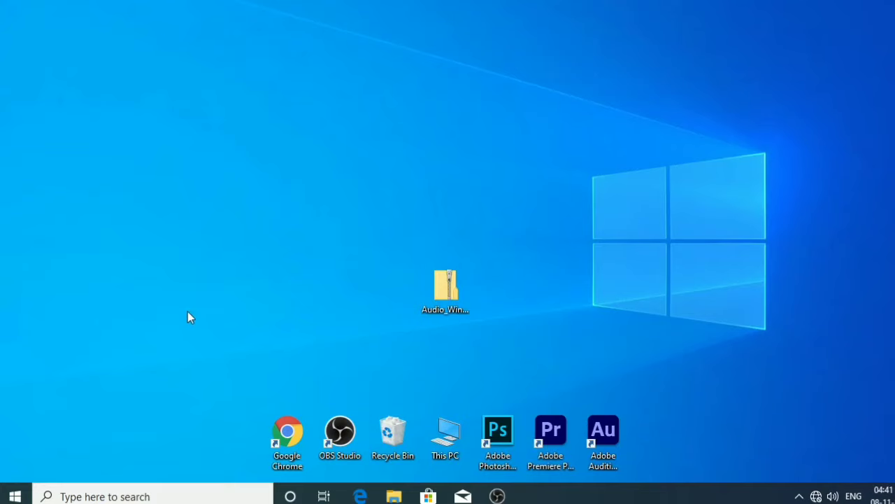
Step: Refresh the desktop and open the Control Panel
right_click(226, 298)
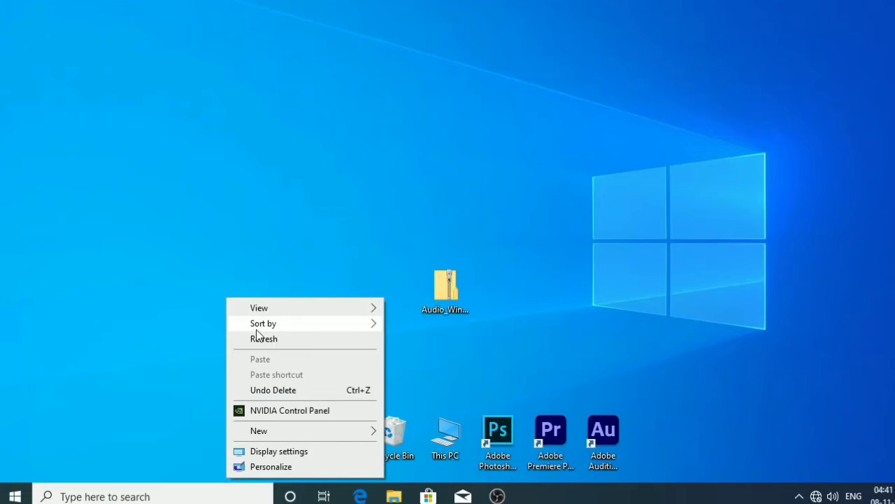
left_click(259, 340)
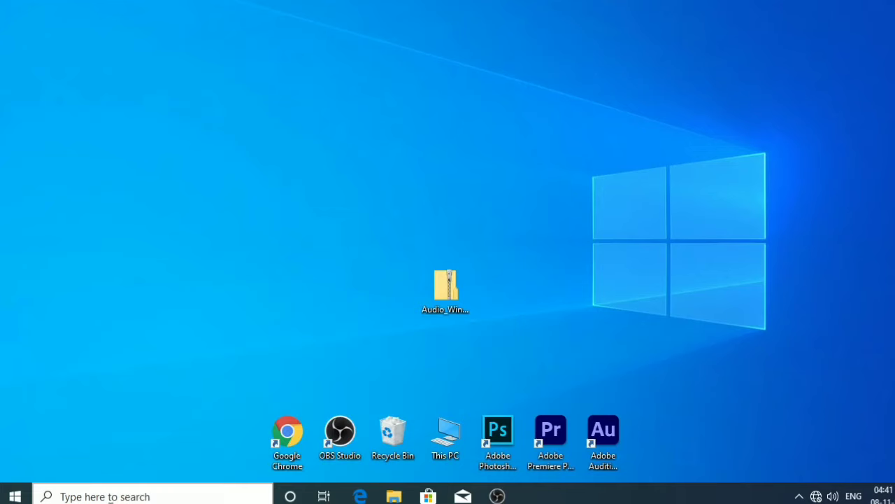
left_click(117, 494)
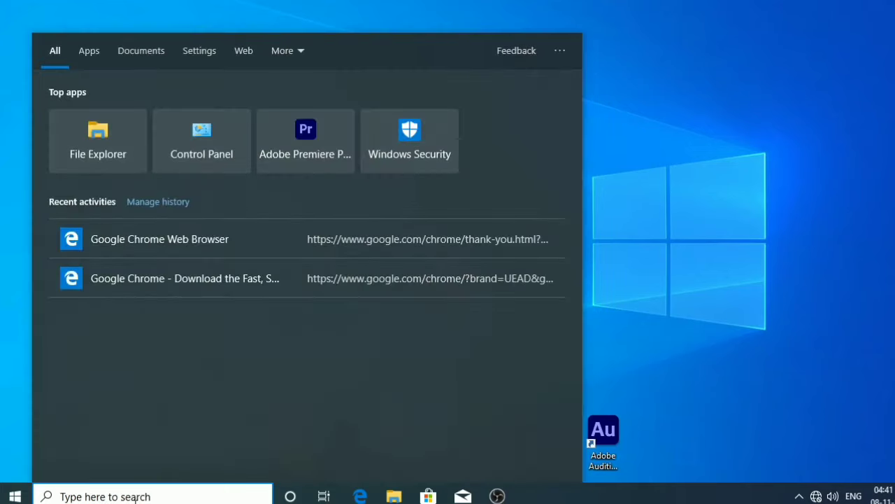
type("cont")
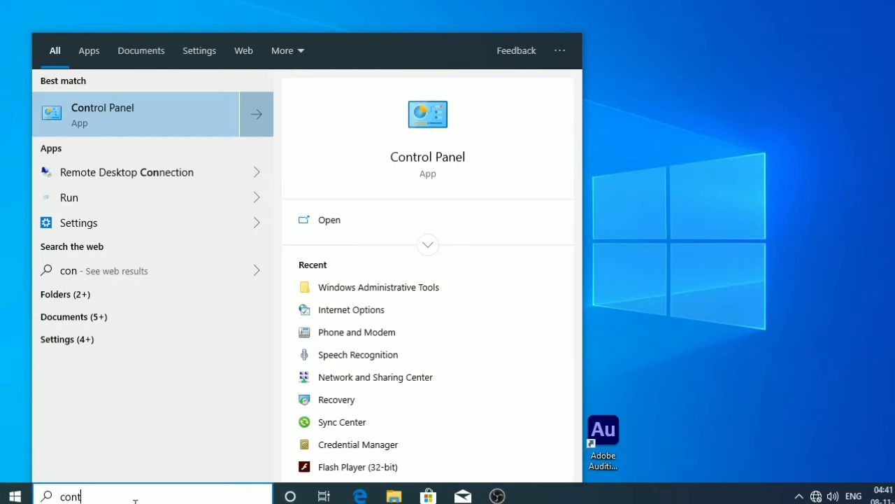
left_click(139, 107)
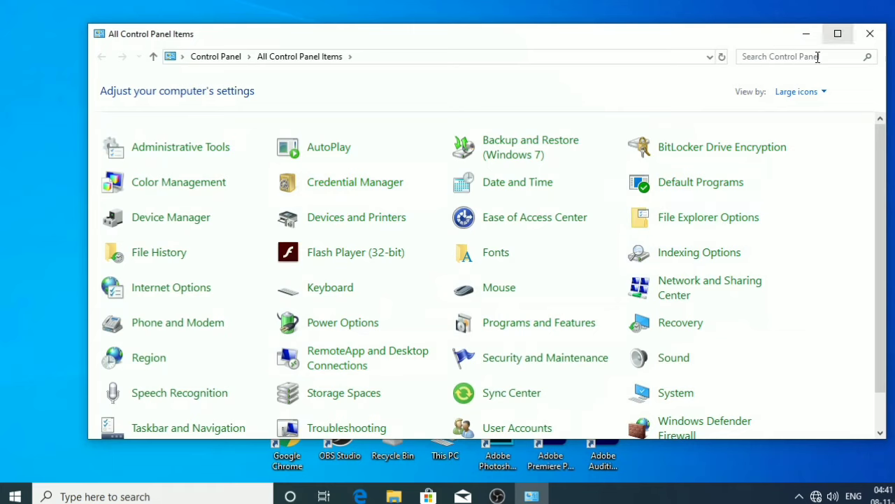
Step: Show the Control Panel by category and look through the list of installed programs for the audio driver
left_click(801, 98)
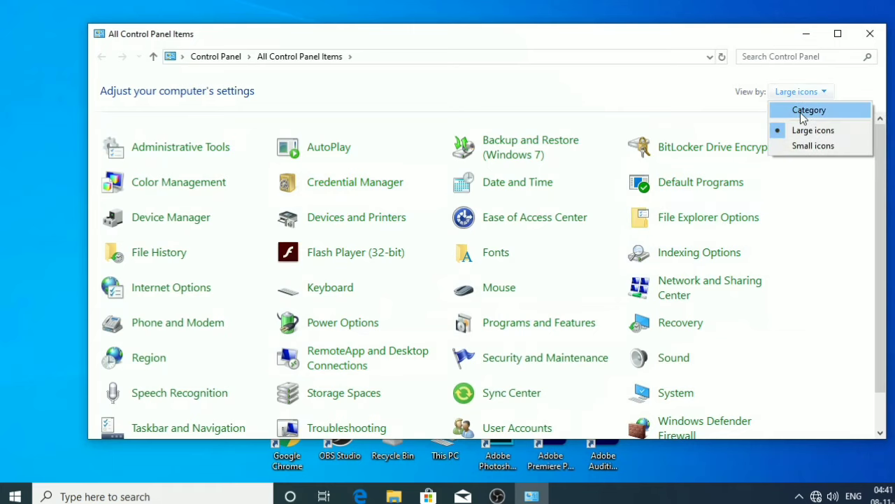
left_click(801, 113)
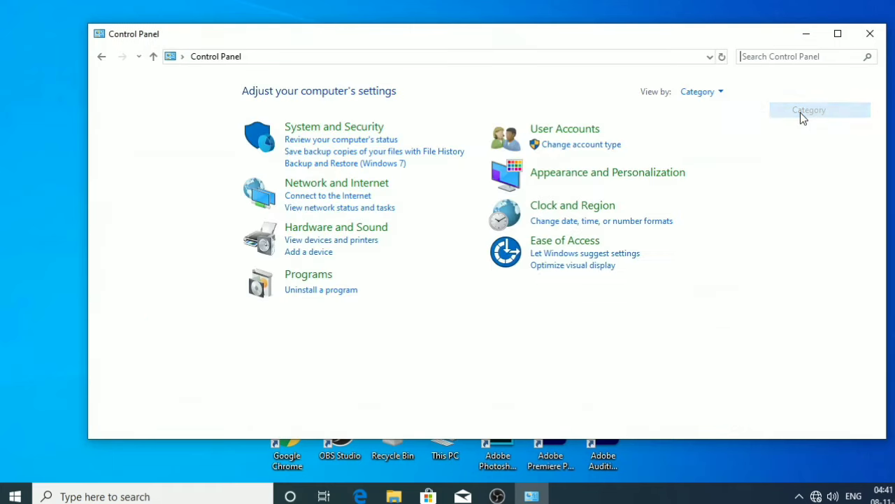
left_click(314, 291)
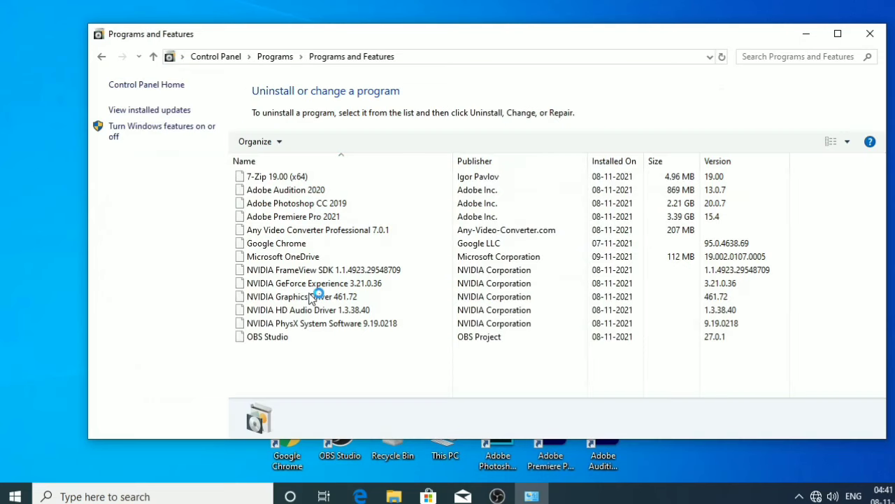
scroll(700, 315, "down", 2)
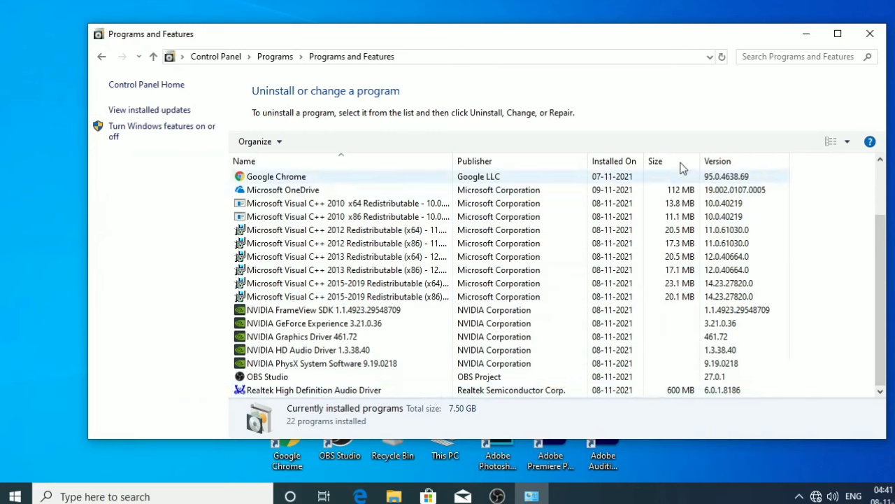
Step: Return to the Control Panel overview, switch it to large icons and look through all items
left_click(102, 59)
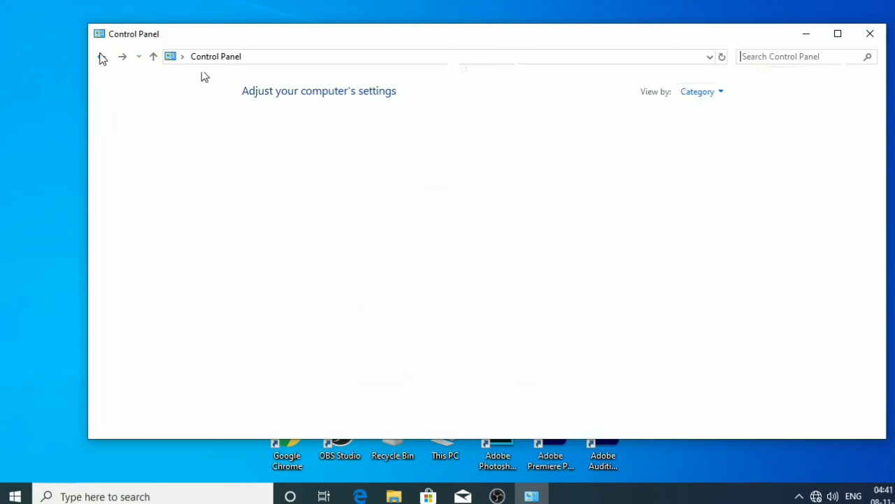
left_click(696, 94)
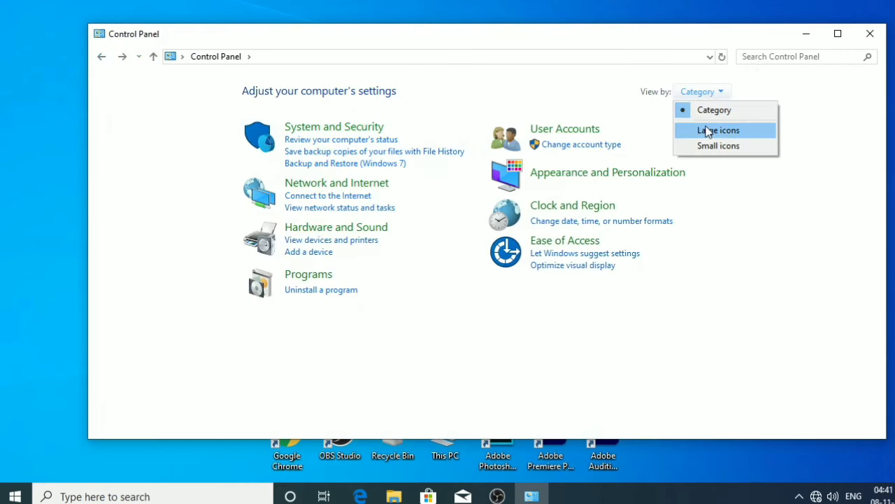
left_click(706, 131)
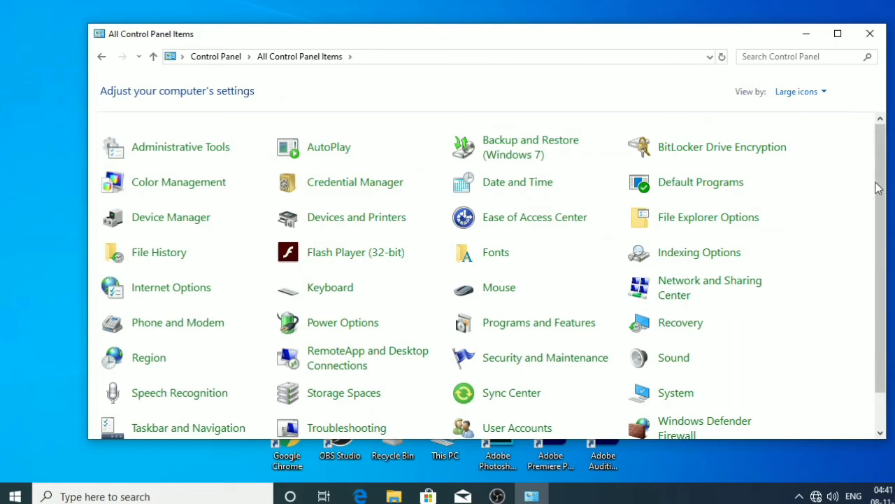
left_click_drag(878, 197, 884, 255)
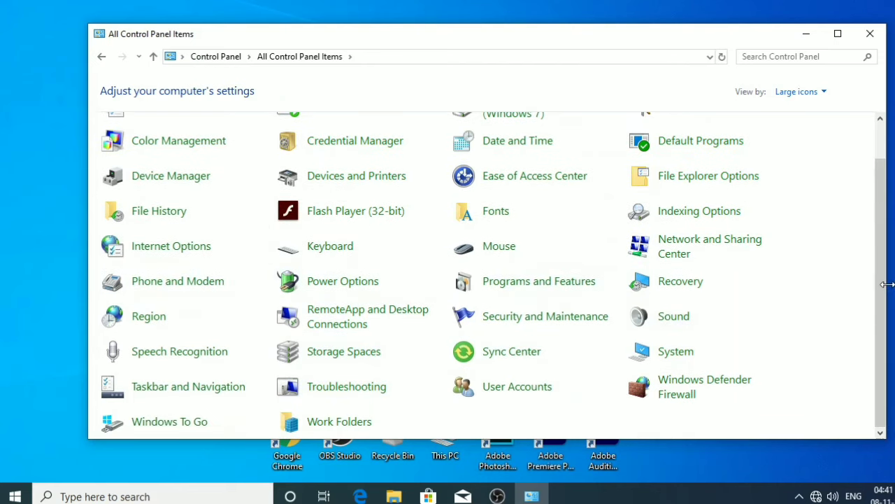
left_click_drag(884, 283, 883, 241)
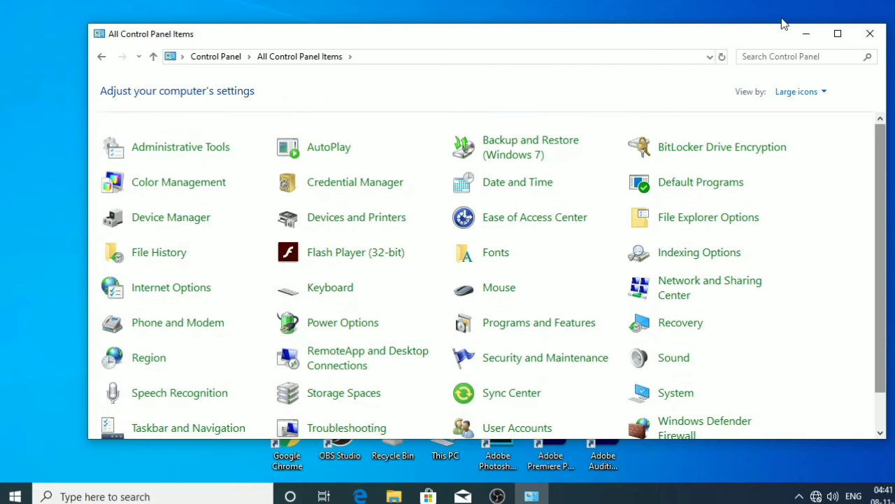
Step: Search the Control Panel for "realtek" and return to the category overview
left_click(768, 55)
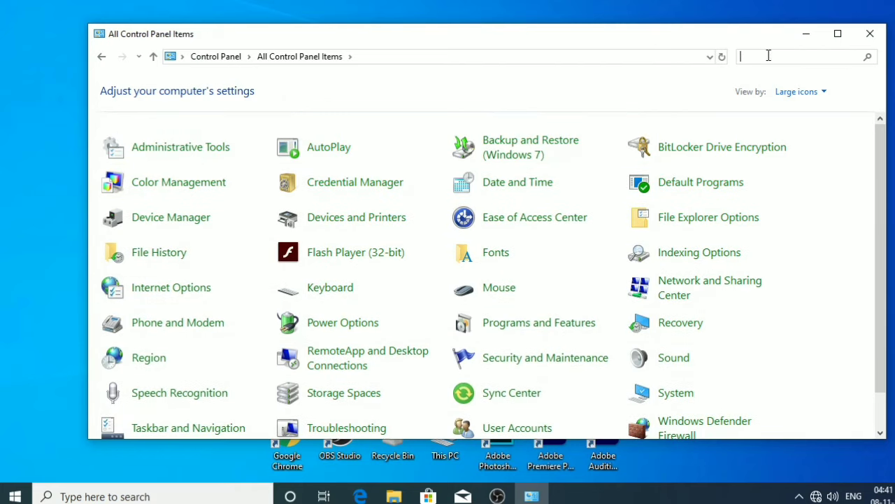
type("real")
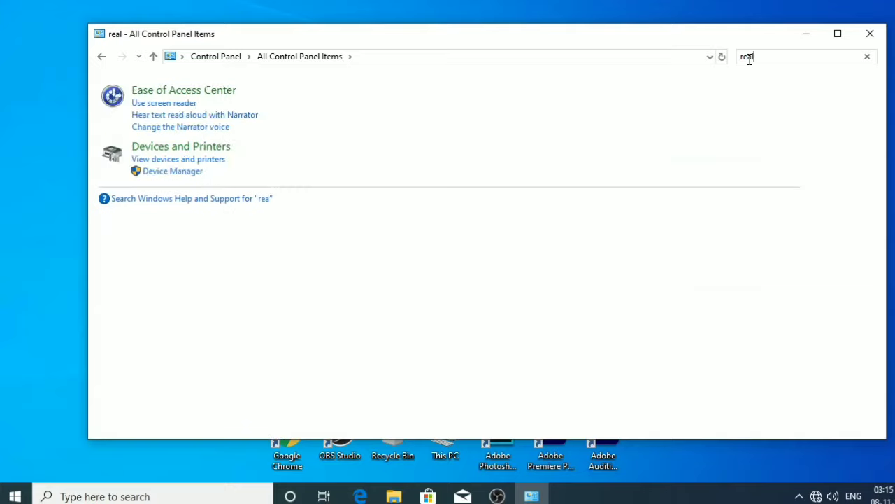
type("tek")
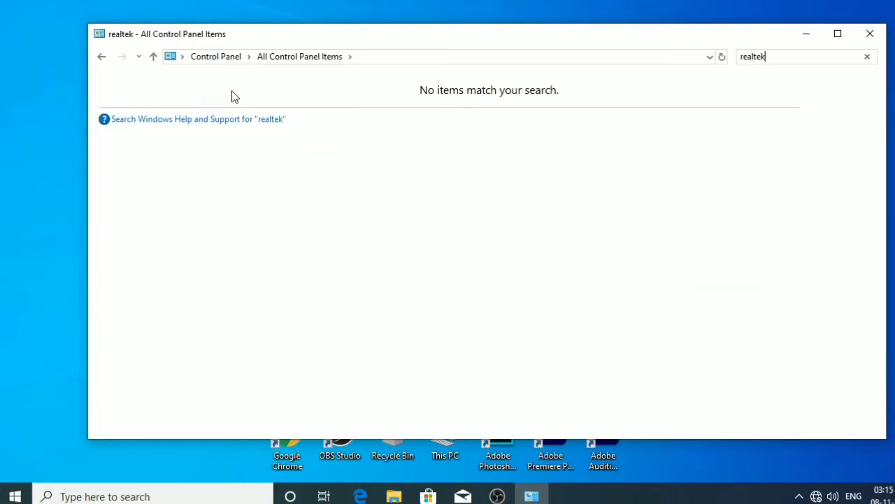
left_click(100, 57)
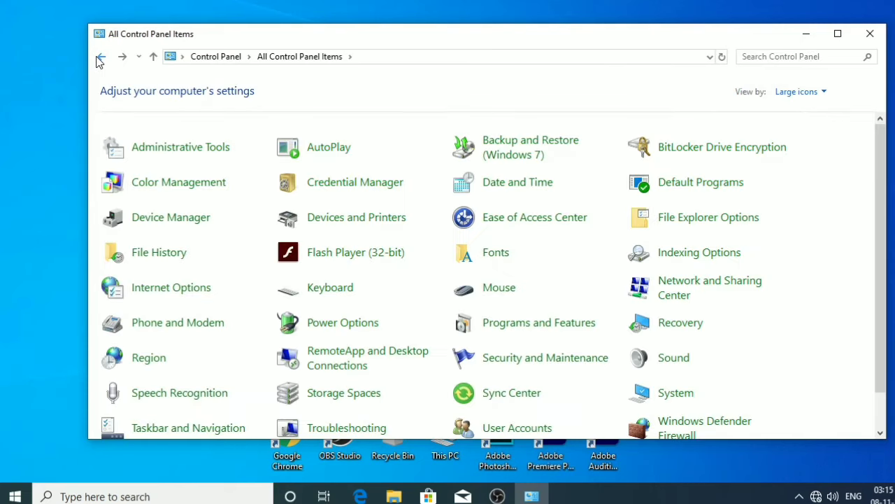
left_click(100, 58)
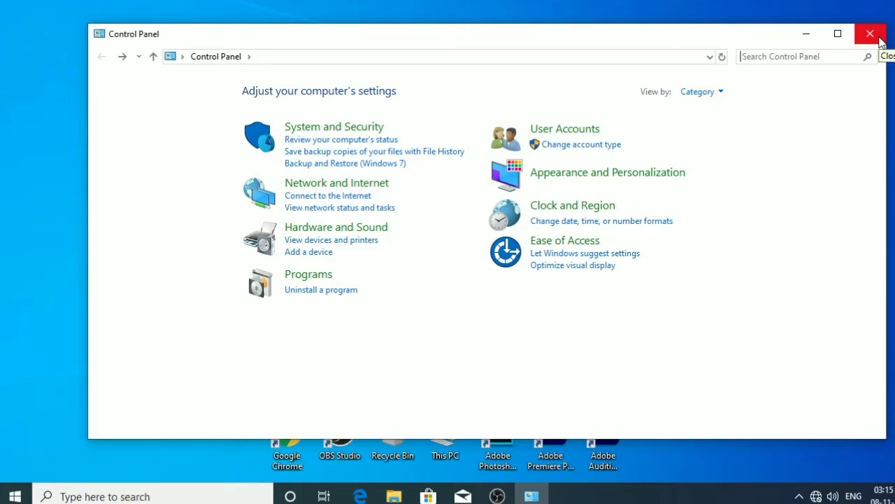
Step: Uninstall the Realtek High Definition Audio Driver from the installed programs and restart the computer to complete the removal
left_click(318, 289)
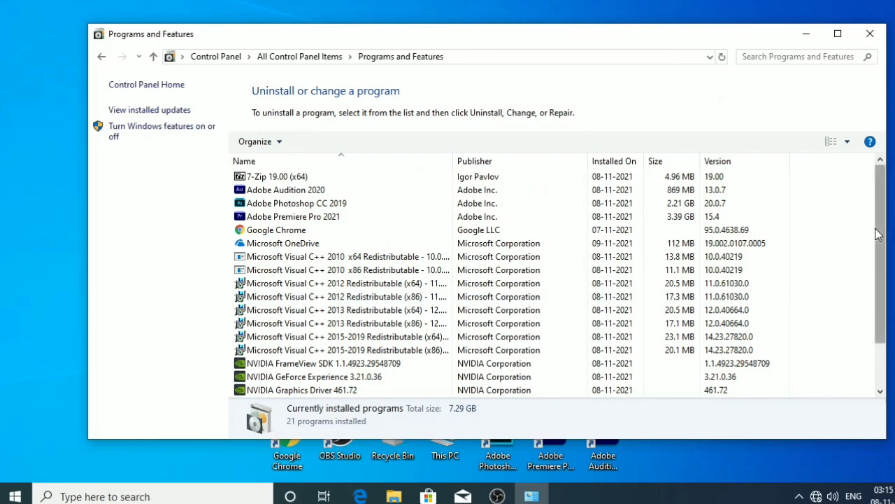
left_click_drag(878, 234, 883, 184)
left_click_drag(879, 203, 880, 246)
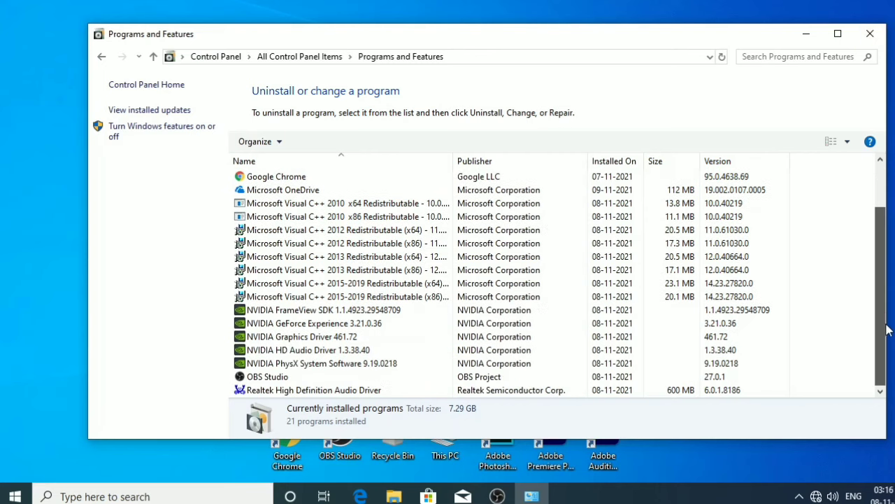
right_click(303, 394)
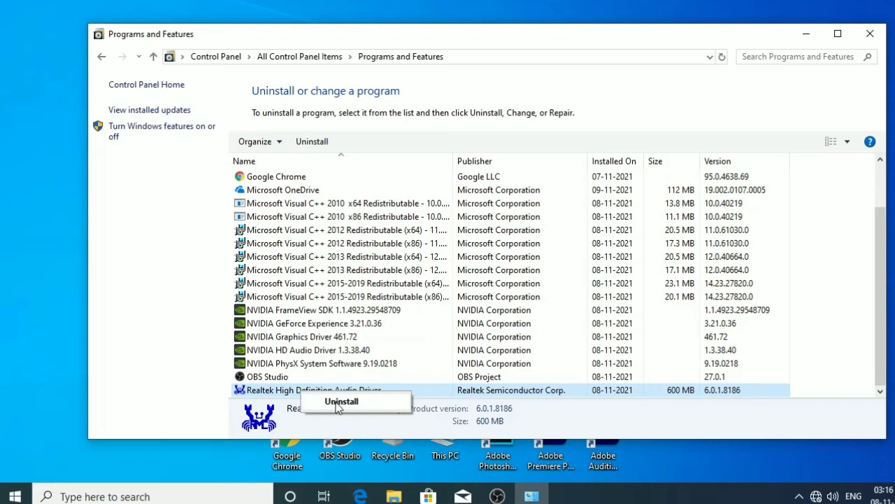
left_click(341, 401)
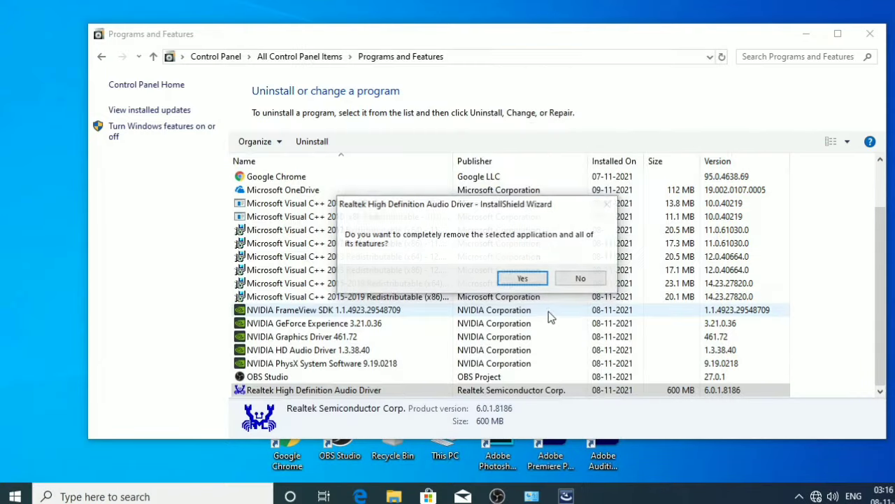
left_click(523, 279)
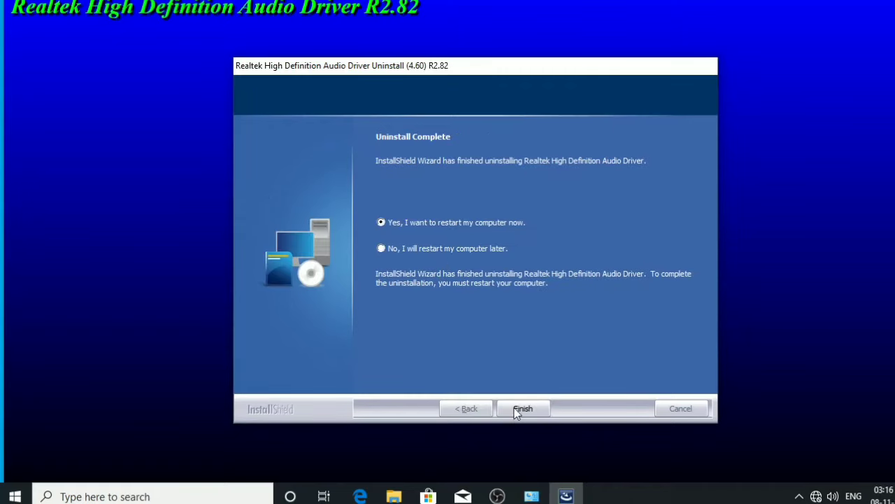
left_click(523, 408)
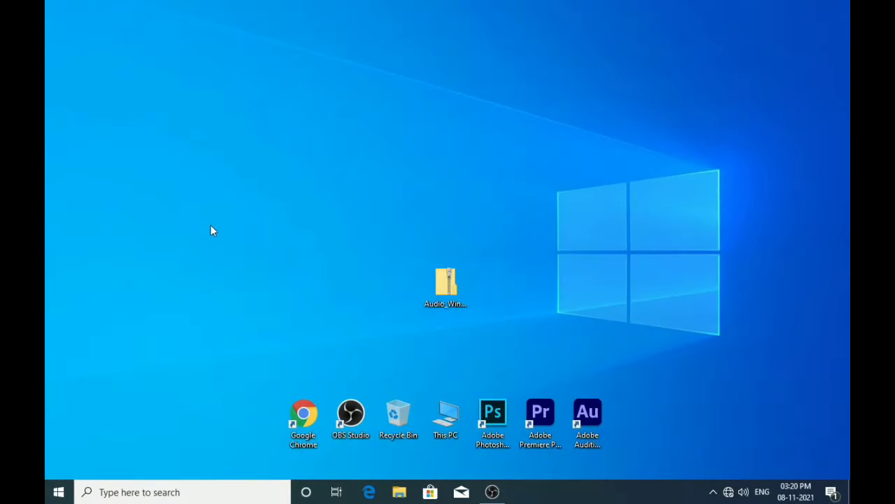
right_click(198, 198)
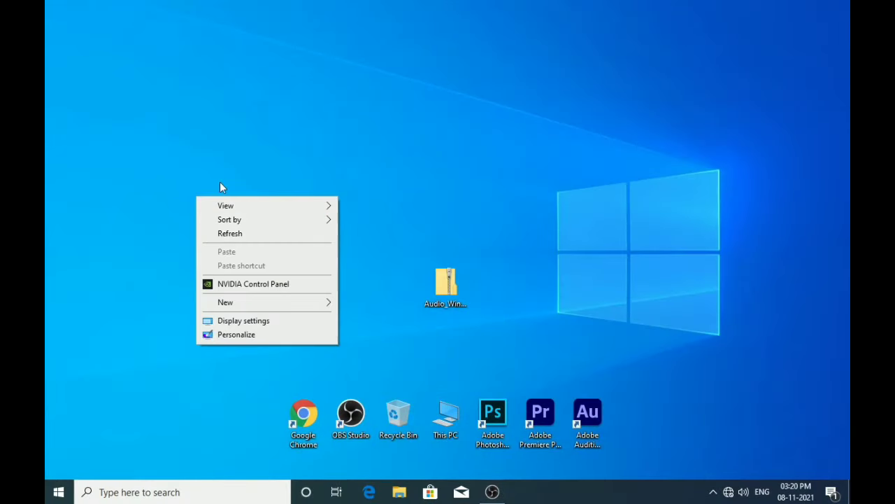
left_click(231, 234)
right_click(229, 213)
left_click(255, 252)
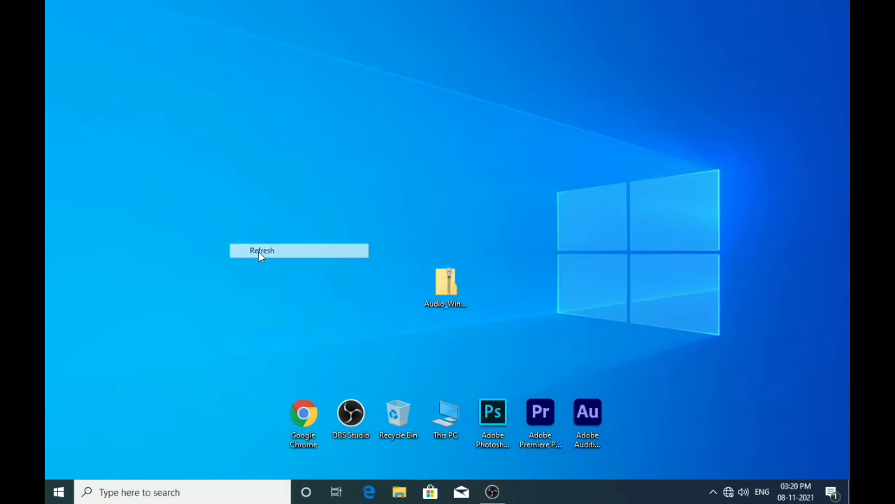
right_click(229, 183)
left_click(265, 220)
right_click(236, 174)
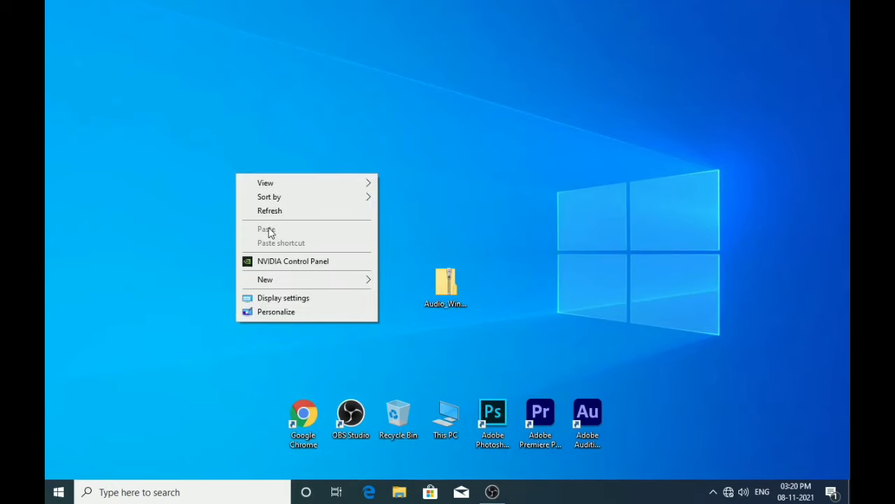
left_click(261, 209)
right_click(260, 200)
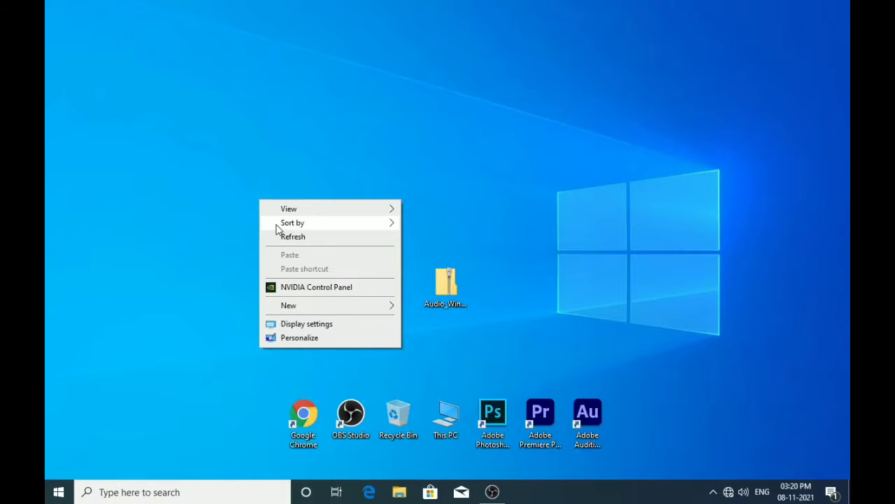
left_click(283, 241)
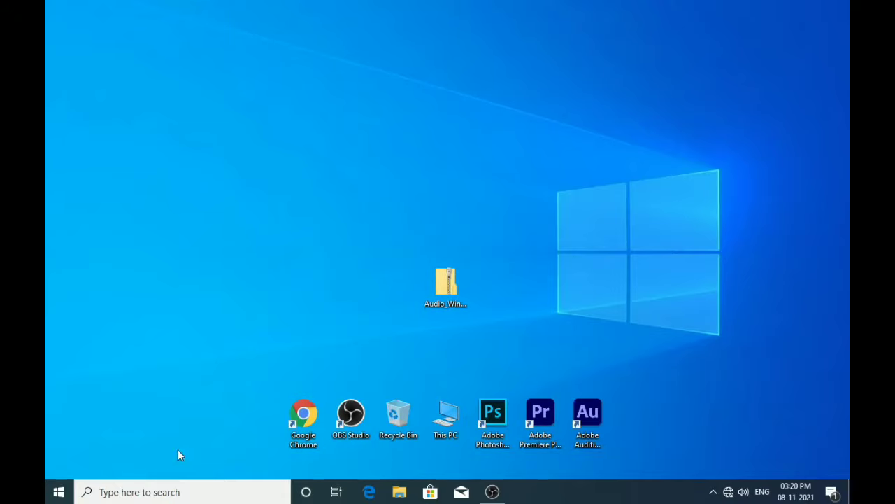
Step: Reopen the Control Panel, show it by category and open the list of installed programs
left_click(151, 494)
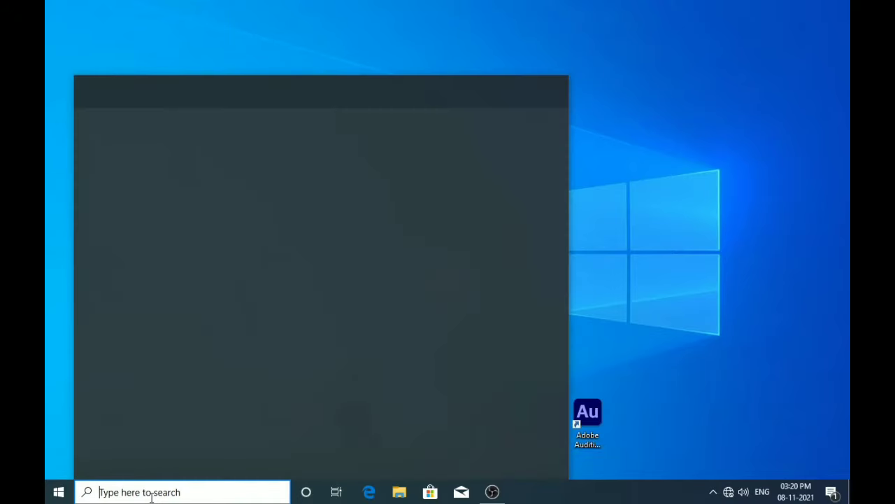
type("con")
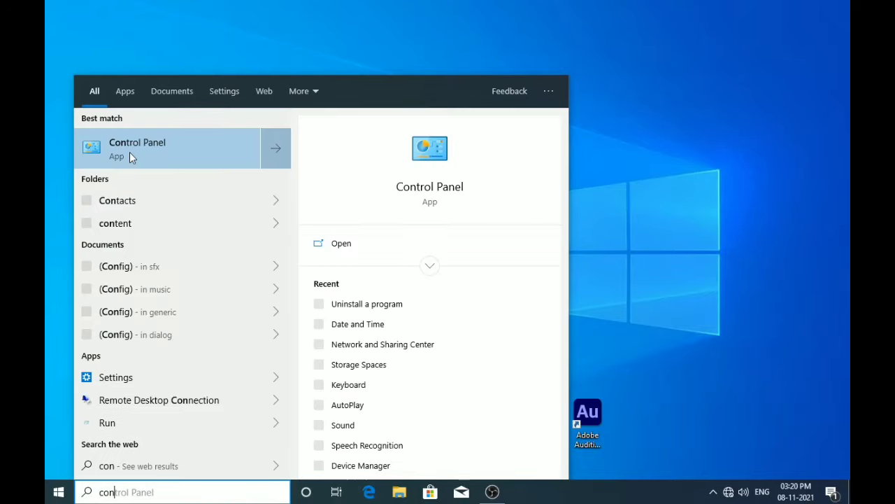
left_click(129, 152)
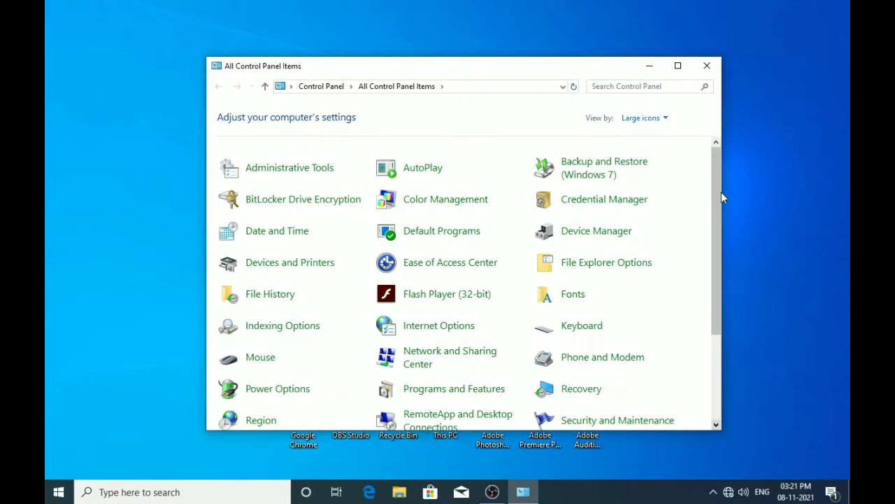
left_click(632, 119)
left_click(642, 134)
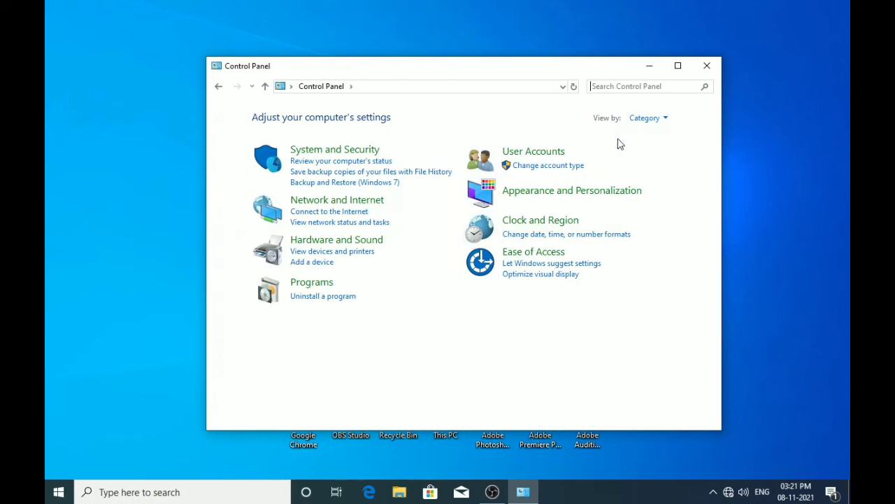
left_click(312, 297)
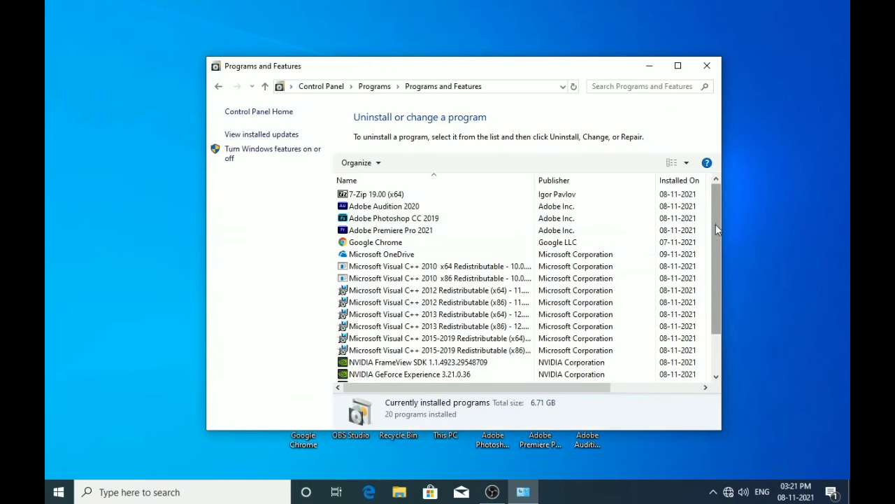
Step: Look through the whole list of installed programs for a Realtek entry and return to the Control Panel overview
left_click_drag(716, 227, 716, 298)
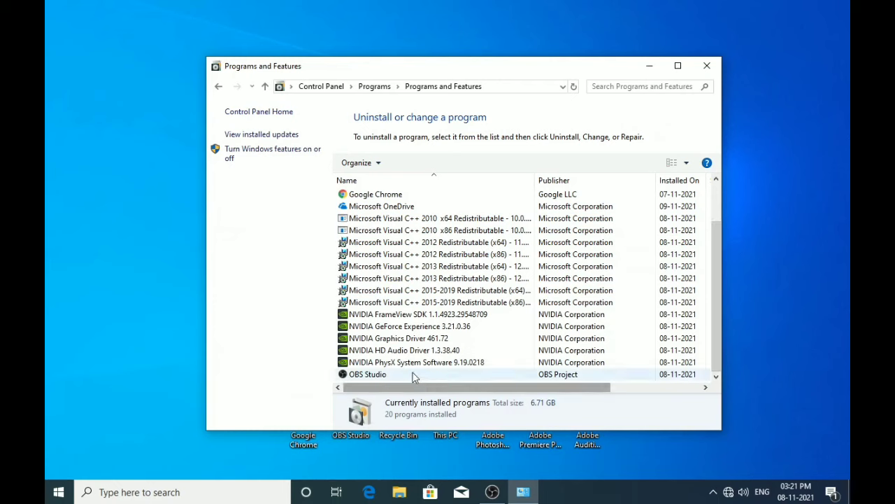
left_click_drag(716, 300, 716, 280)
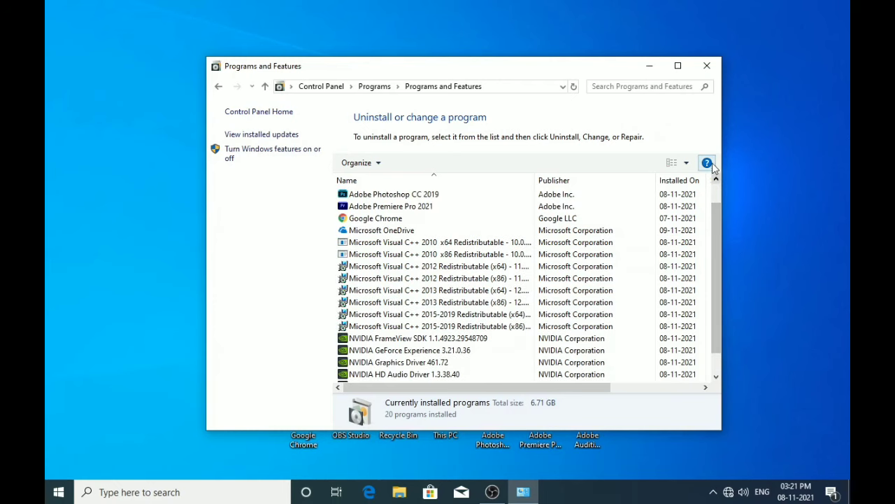
left_click(218, 87)
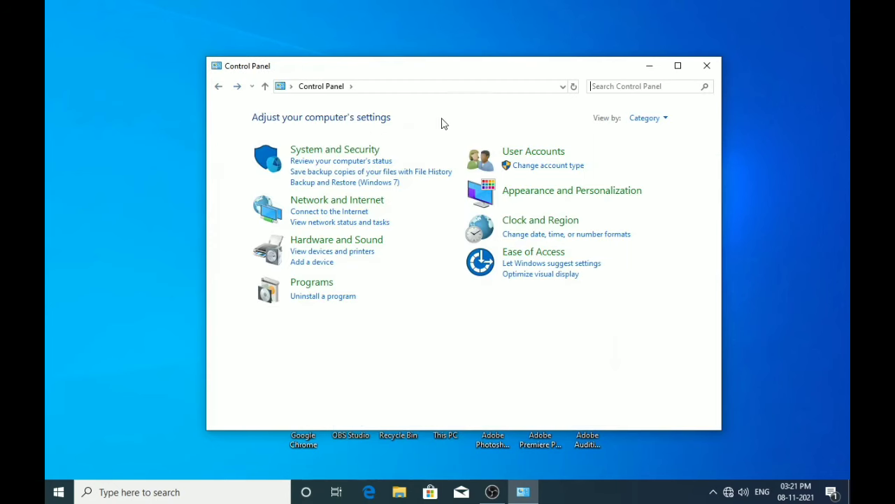
Step: Show the Control Panel as large icons, check all items for a Realtek entry and close the window
left_click(633, 121)
left_click(664, 159)
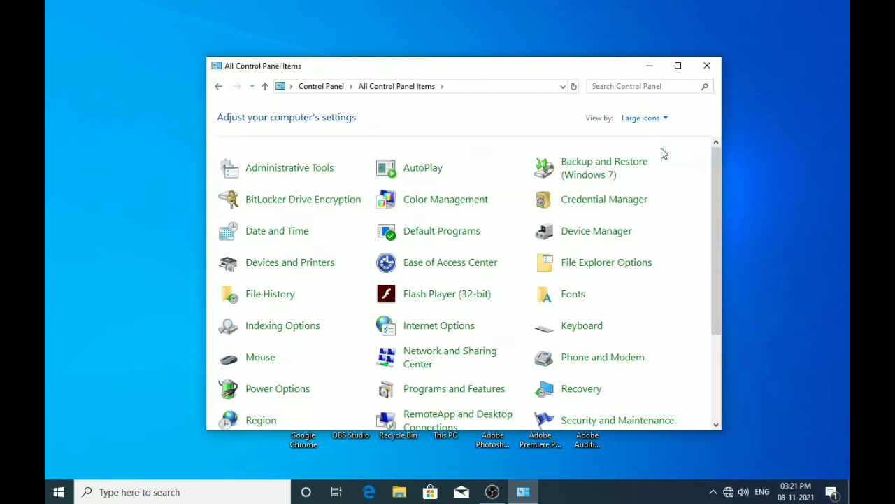
left_click_drag(715, 190, 720, 386)
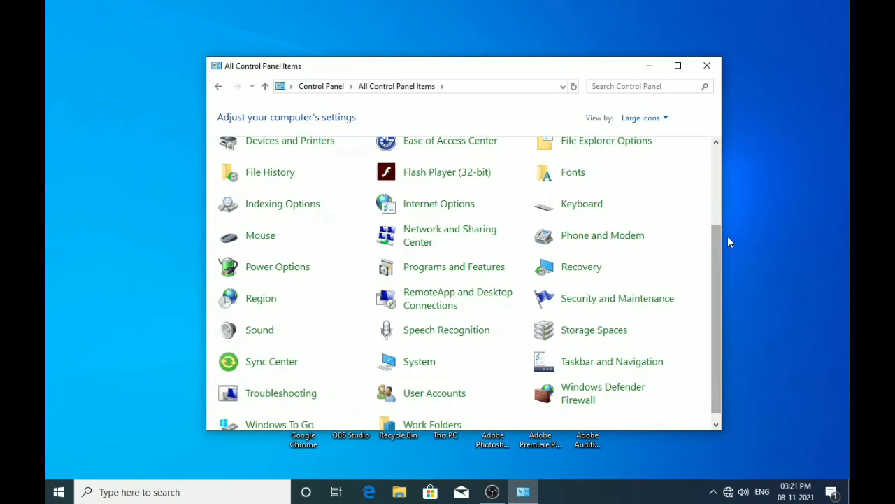
left_click(730, 170)
left_click_drag(719, 299, 711, 198)
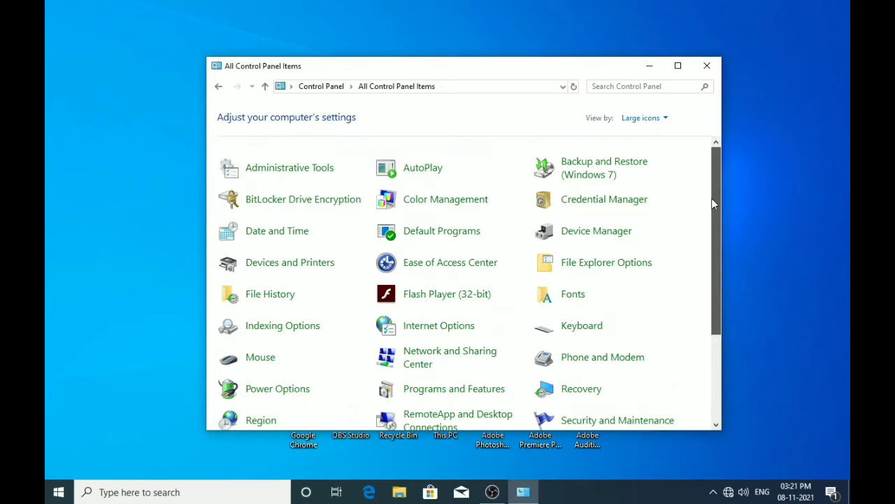
left_click(706, 65)
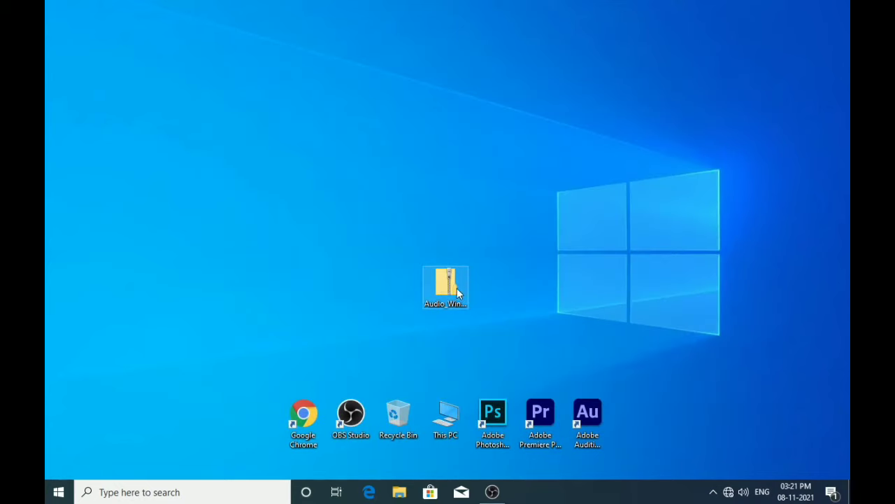
Step: Extract the zipped Audio_Win10_6.0.1.7982 archive into a folder of the same name on the desktop
right_click(447, 290)
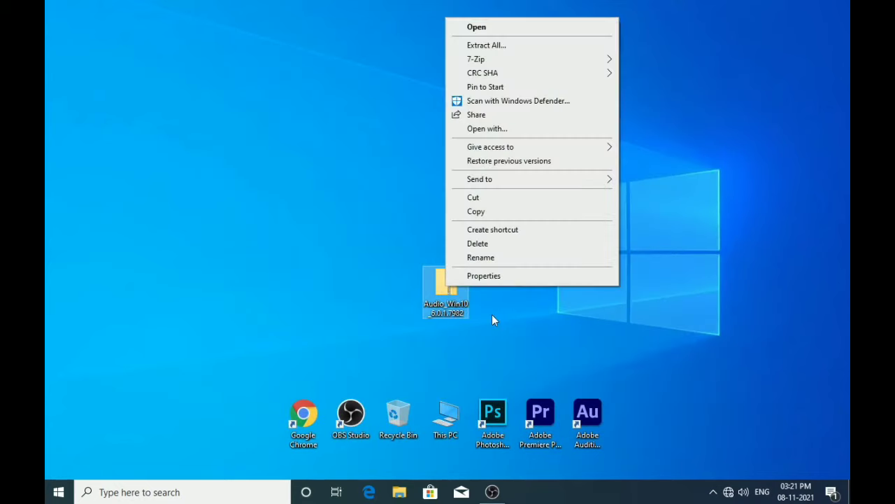
key("Escape")
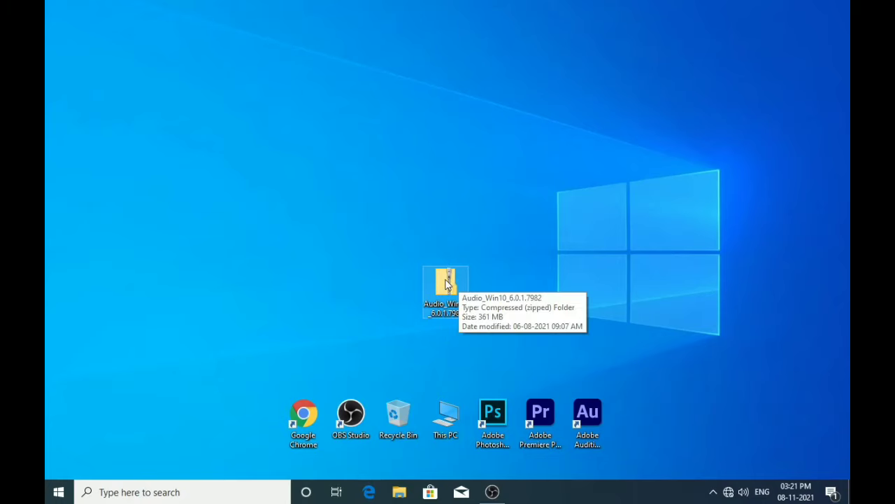
right_click(446, 282)
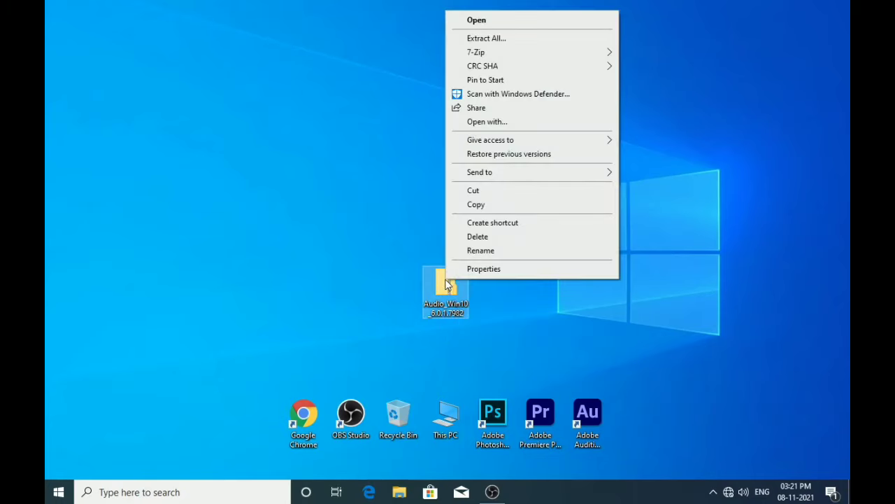
left_click(483, 38)
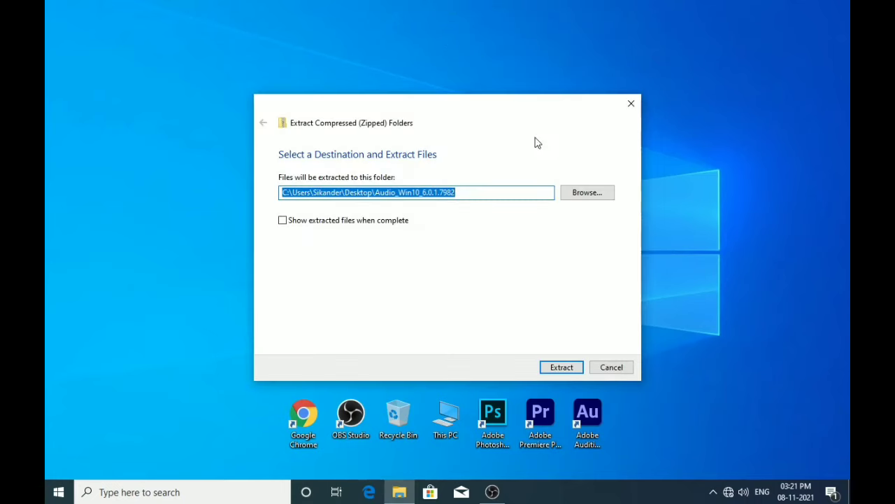
left_click(558, 366)
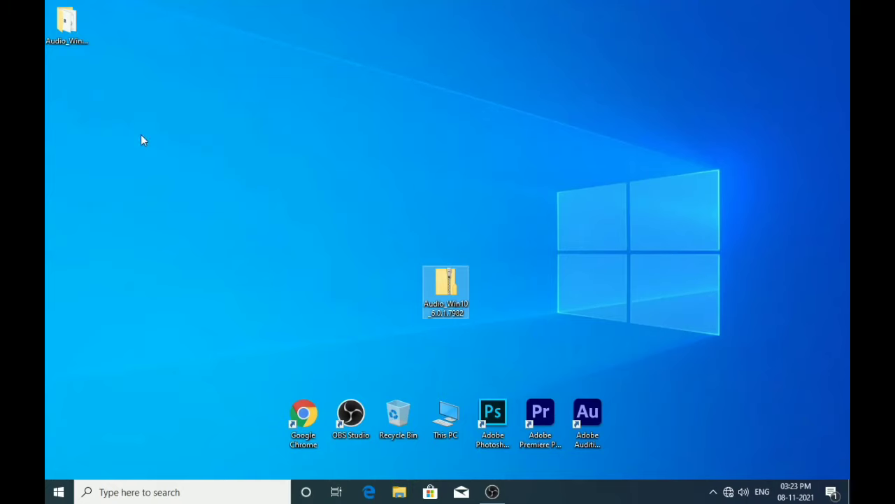
Step: Move the extracted Audio_Win10_6.0.1.7982 folder away from the desktop's corner and refresh the desktop
left_click_drag(170, 103, 172, 105)
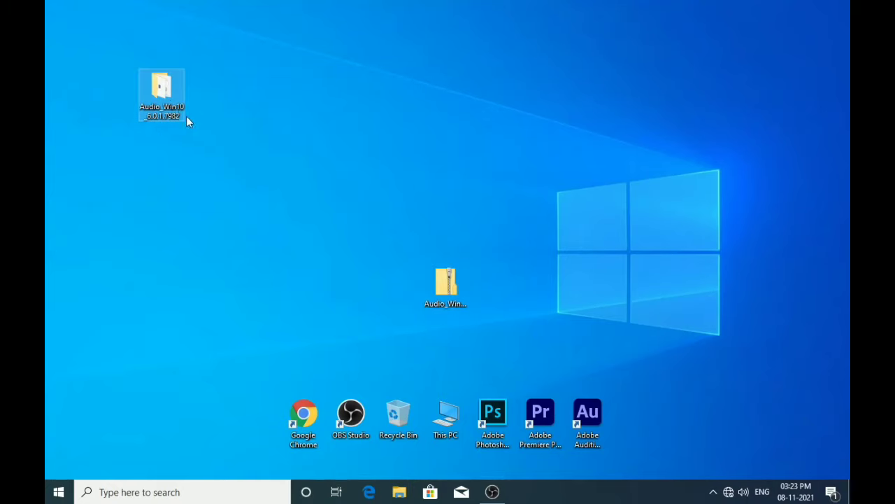
right_click(193, 102)
left_click(213, 140)
right_click(211, 138)
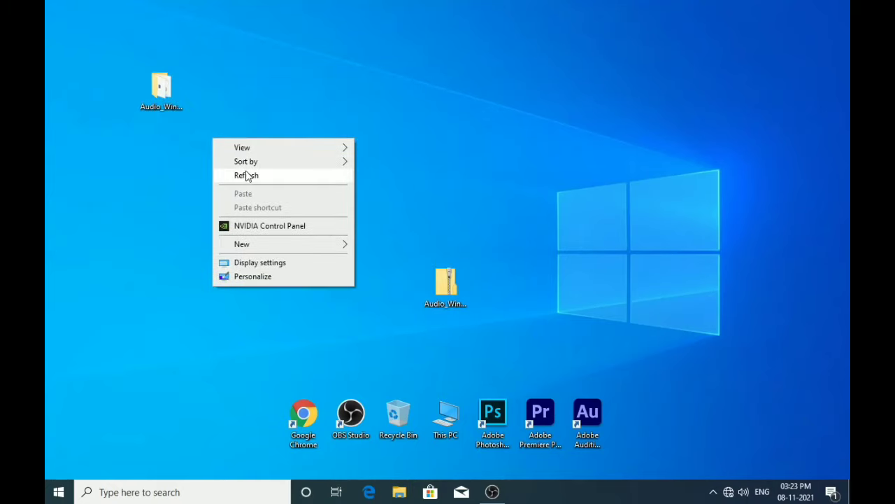
left_click(250, 175)
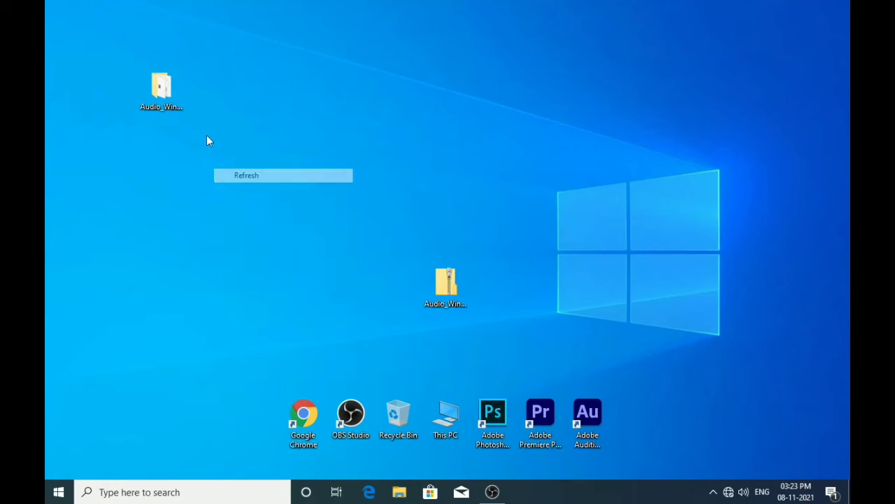
Step: Install the Realtek High Definition Audio Driver with the Setup application in the extracted folder and restart the computer now
double_click(165, 92)
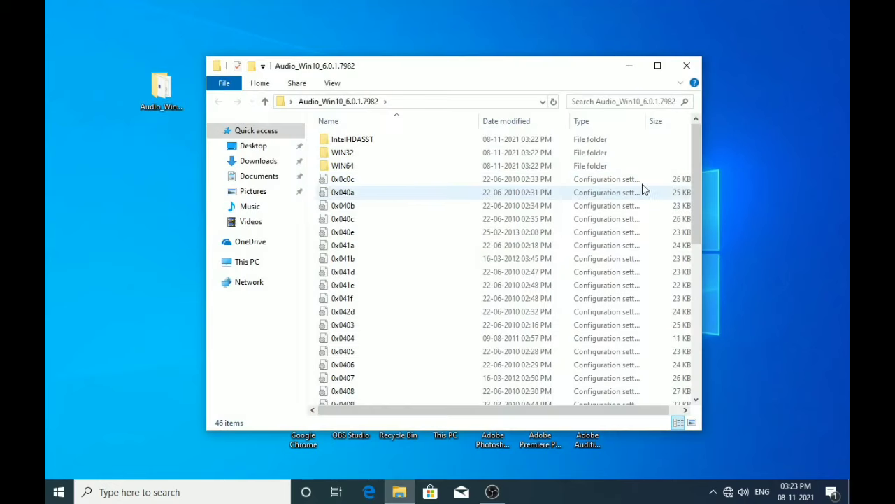
left_click_drag(695, 163, 706, 313)
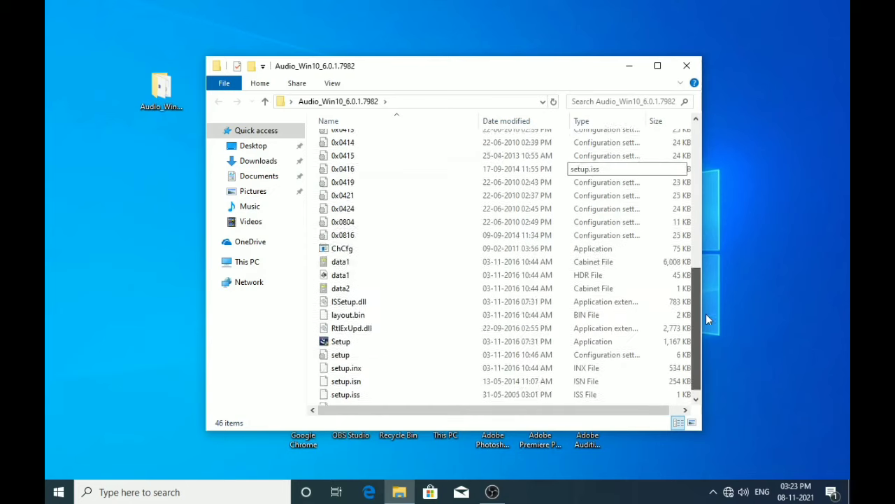
double_click(641, 334)
double_click(350, 334)
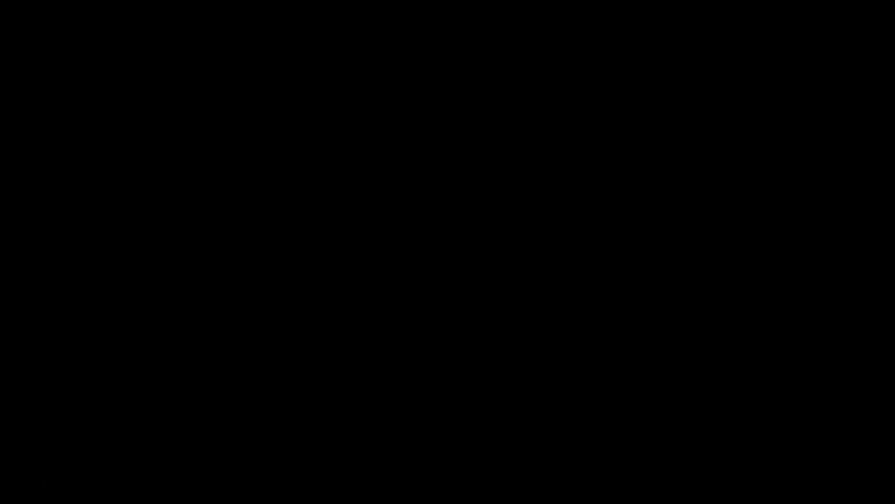
left_click(374, 332)
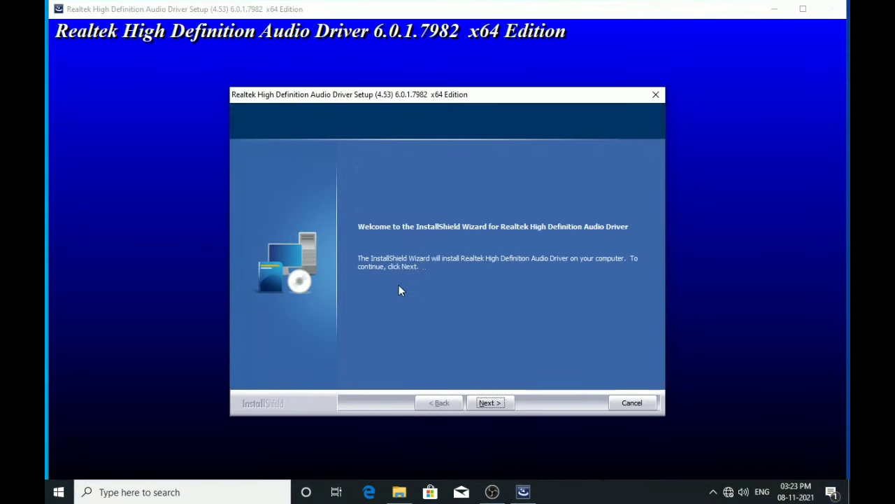
left_click(490, 404)
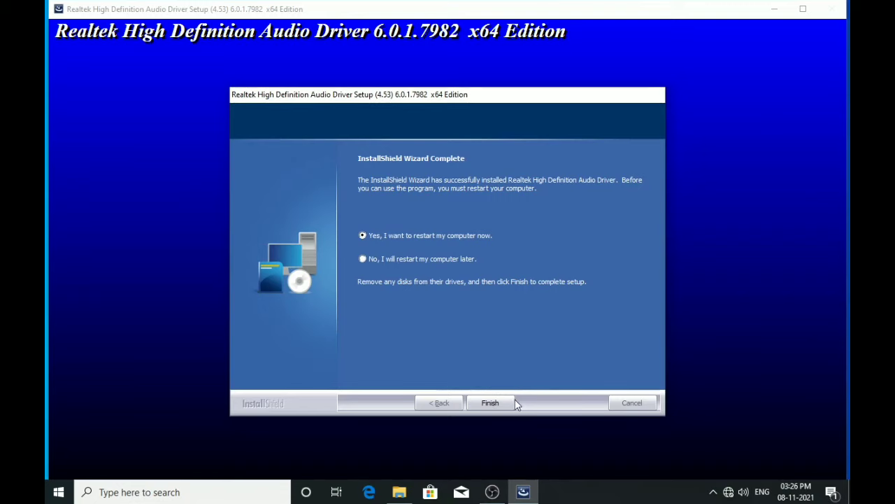
left_click(491, 403)
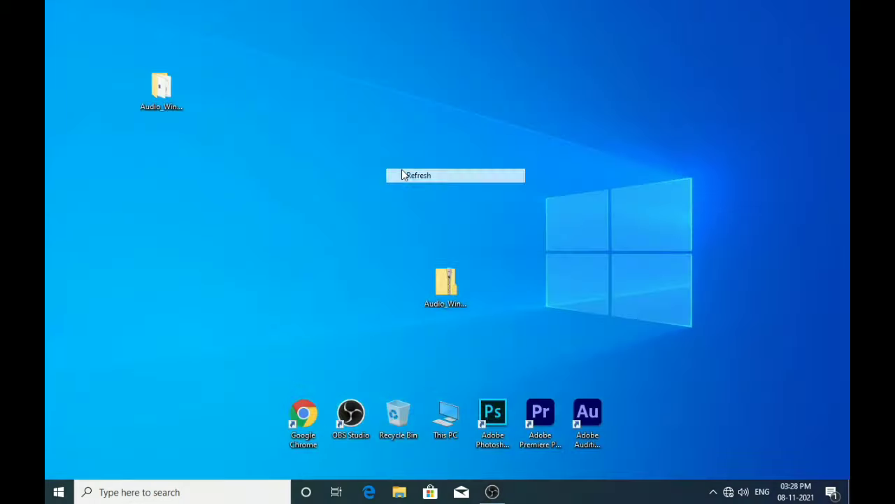
right_click(402, 170)
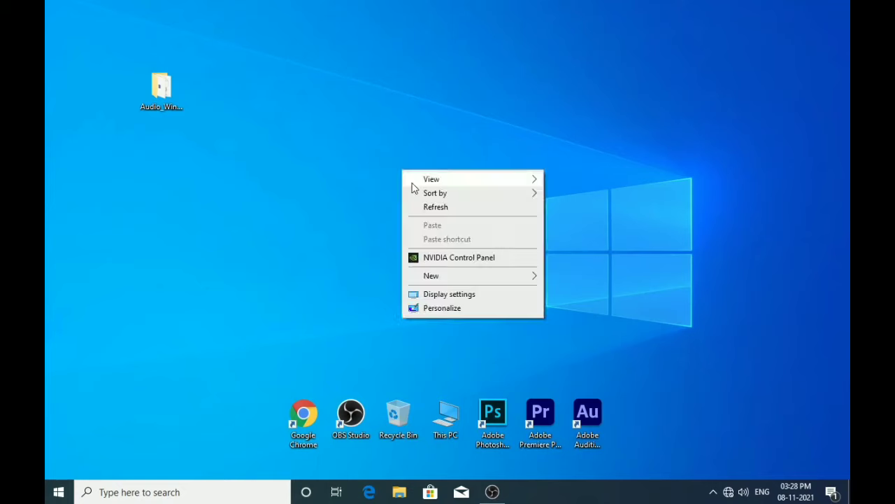
left_click(423, 208)
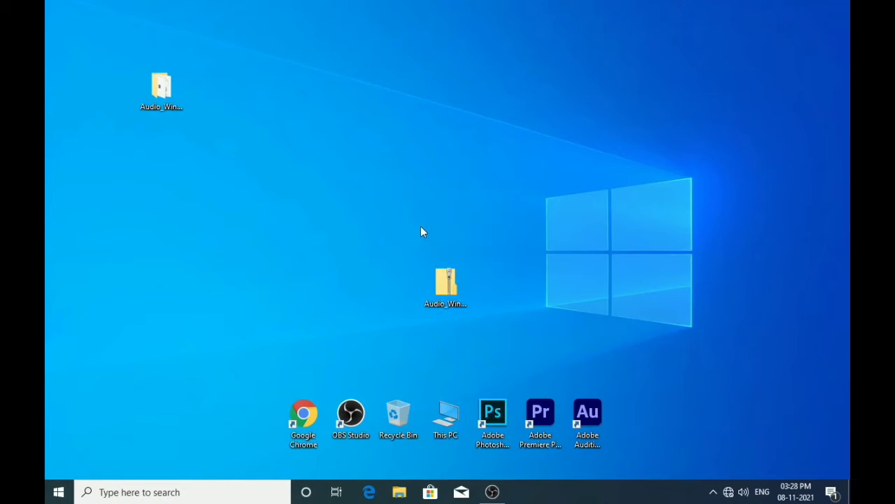
right_click(294, 260)
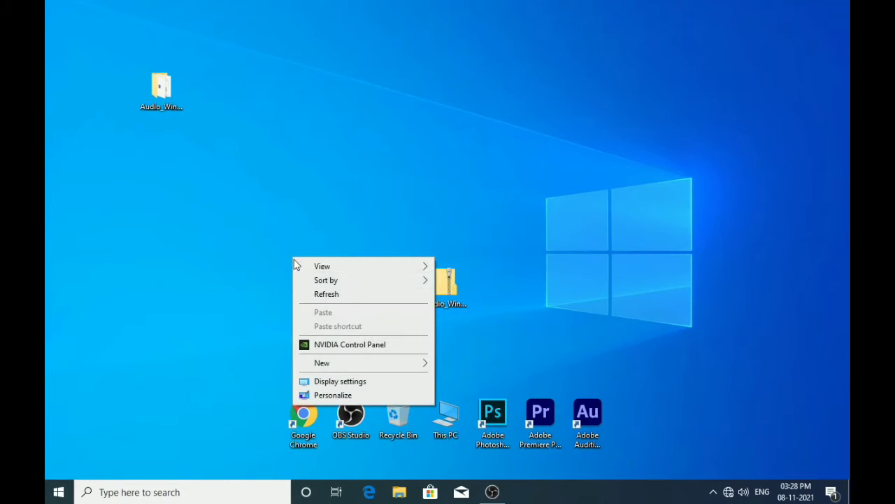
left_click(314, 294)
right_click(312, 293)
left_click(344, 330)
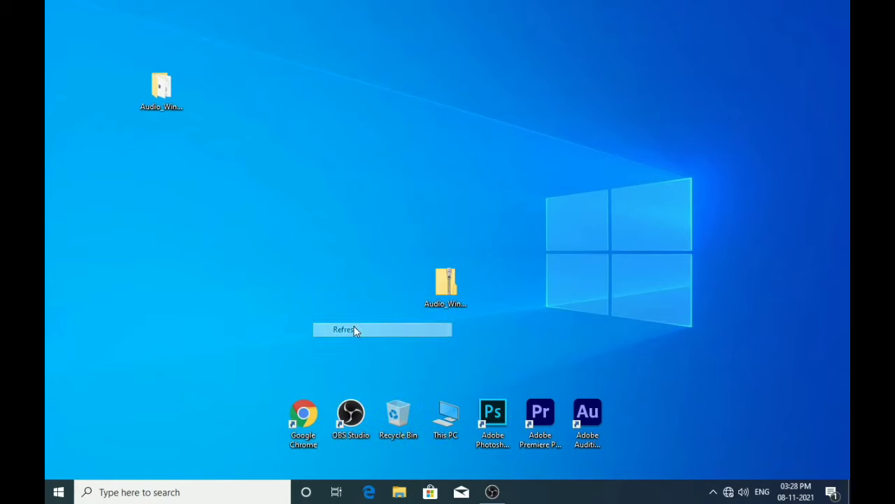
Step: Reopen the Control Panel in category view and check the installed programs for the Realtek High Definition Audio Driver
left_click(145, 493)
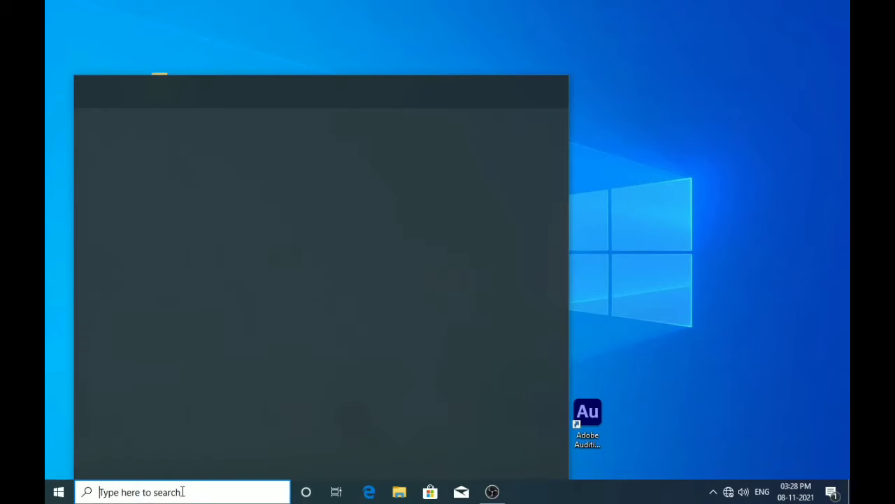
type("con")
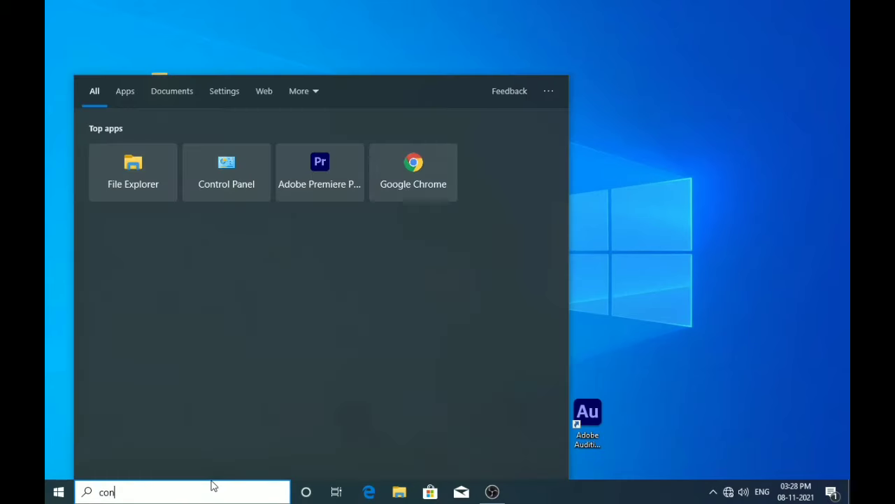
type("t")
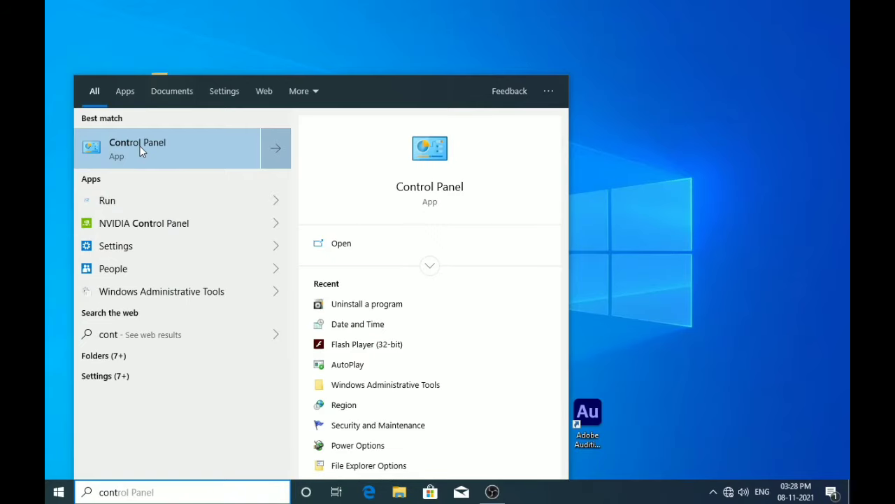
left_click(140, 148)
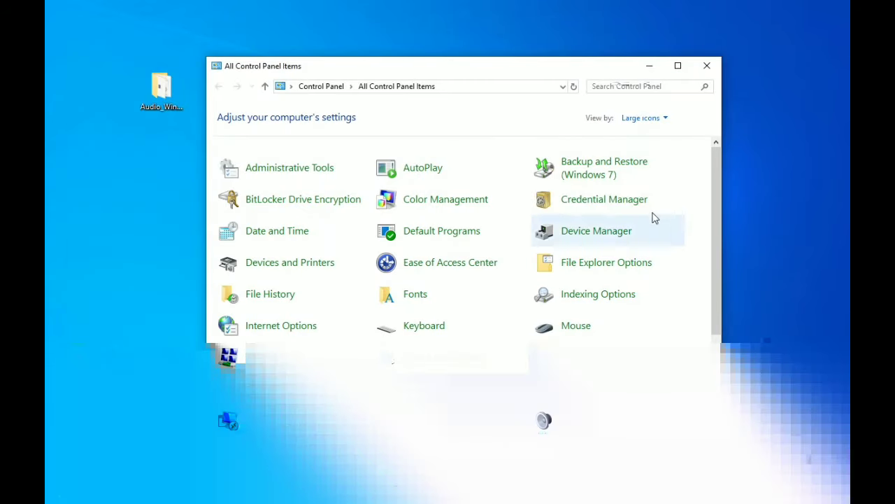
left_click(646, 126)
left_click(645, 137)
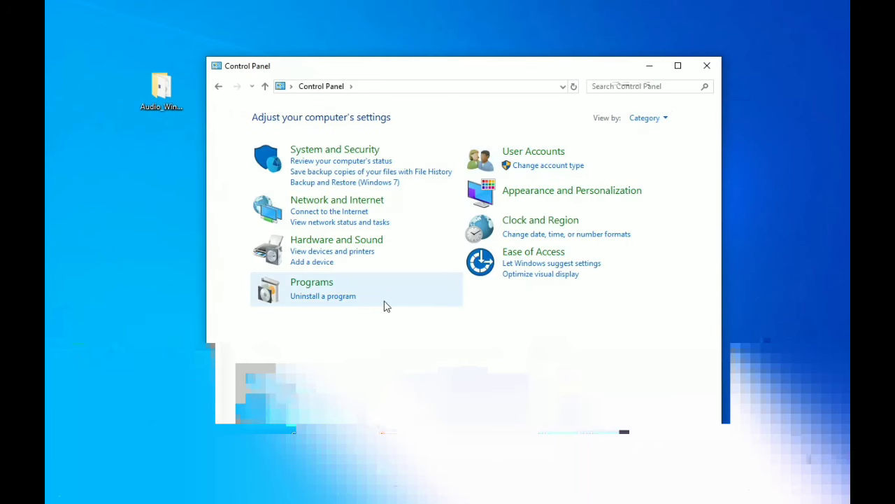
left_click(333, 296)
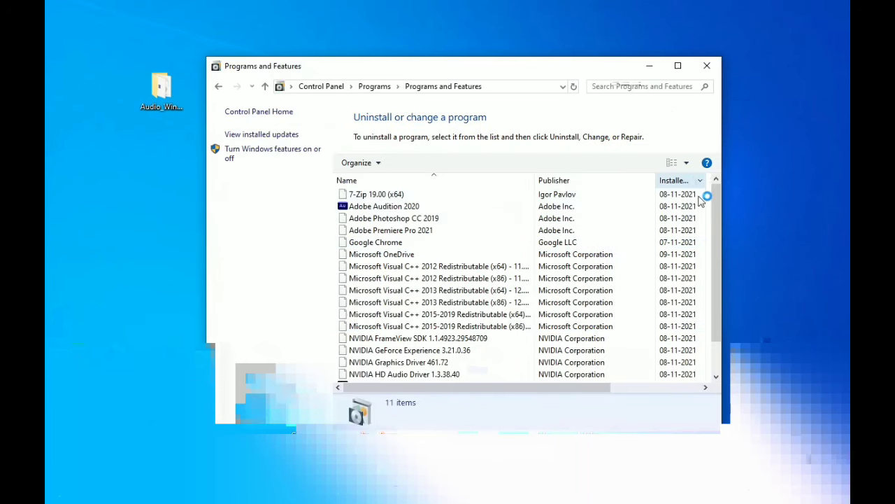
left_click_drag(722, 245, 719, 297)
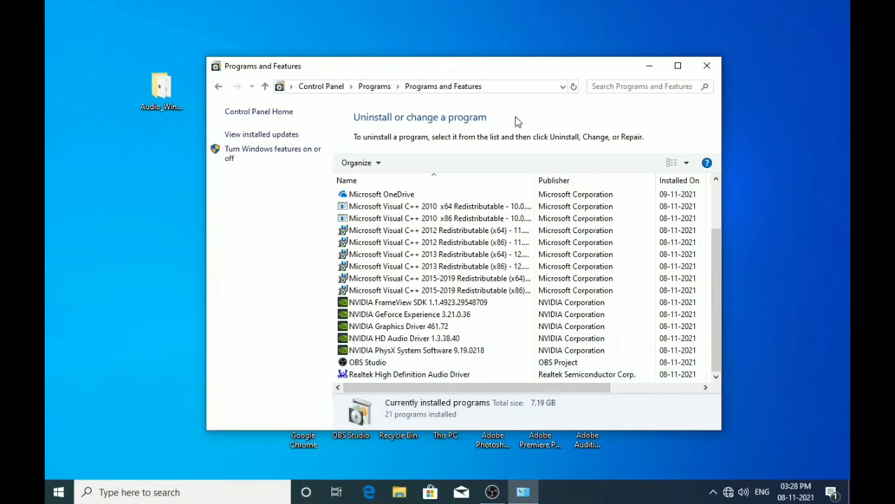
Step: Return to the Control Panel overview, switch it to large icons and locate Realtek HD Audio Manager
left_click(219, 86)
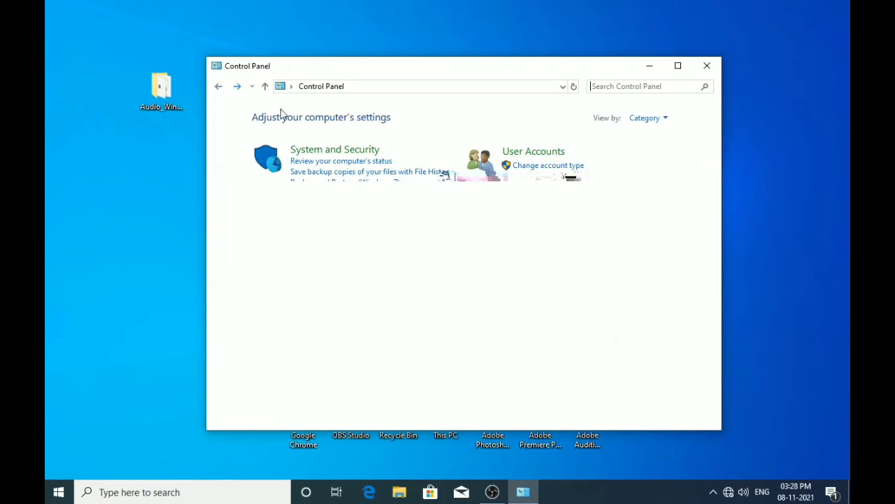
left_click(650, 119)
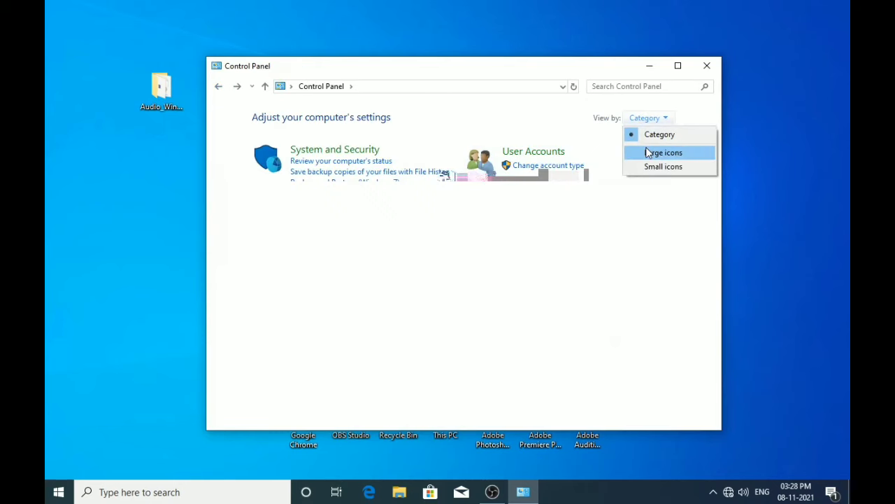
left_click(657, 149)
left_click_drag(720, 217, 715, 257)
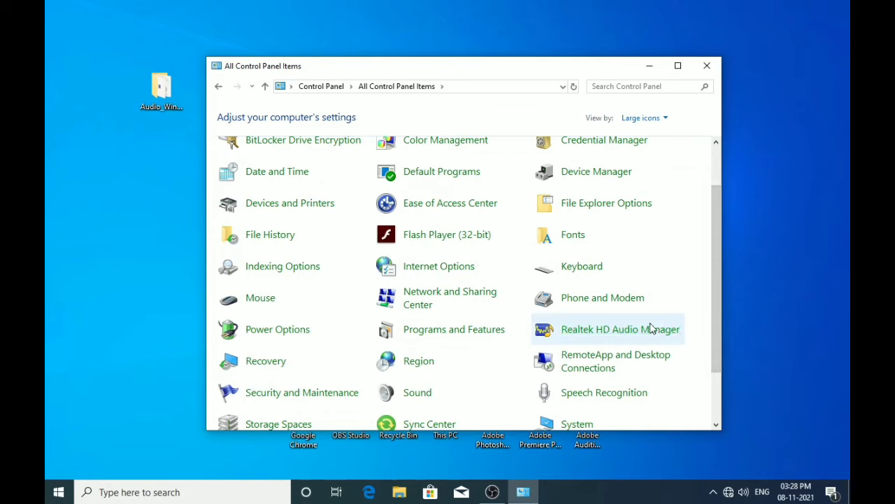
Step: Open Realtek HD Audio Manager and disable front panel jack detection in the connector settings
left_click(581, 334)
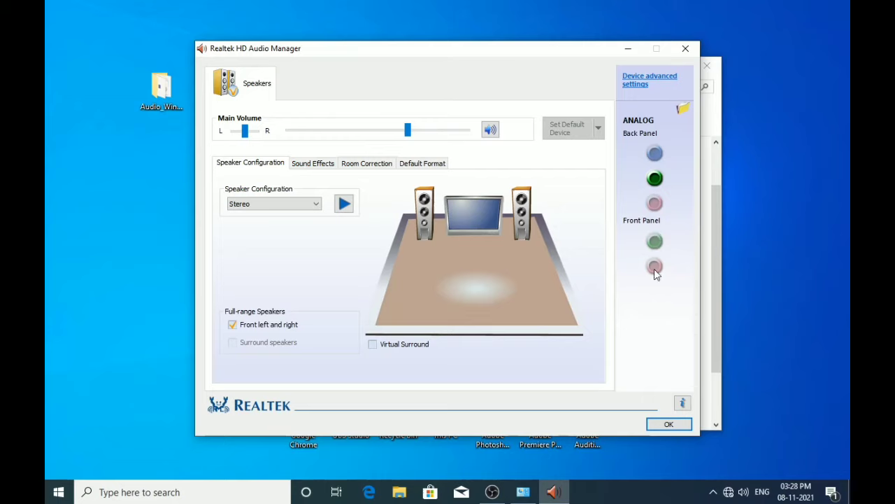
left_click(682, 109)
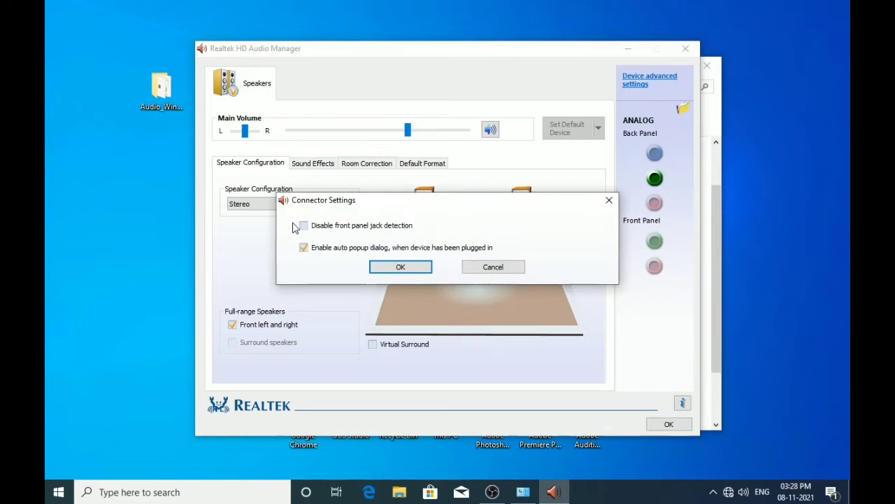
left_click(394, 270)
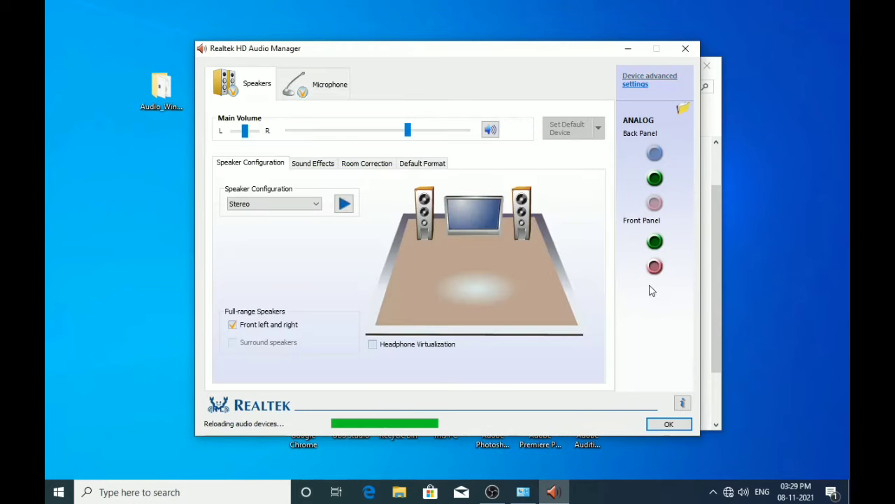
Step: Set the recording device to separate all input jacks as independent input devices, and close the audio manager and Control Panel
left_click(645, 83)
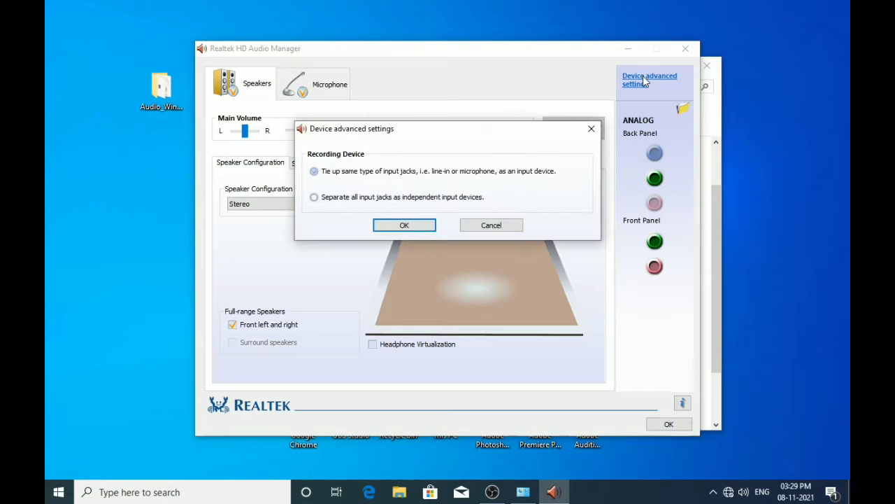
left_click(314, 197)
left_click(404, 225)
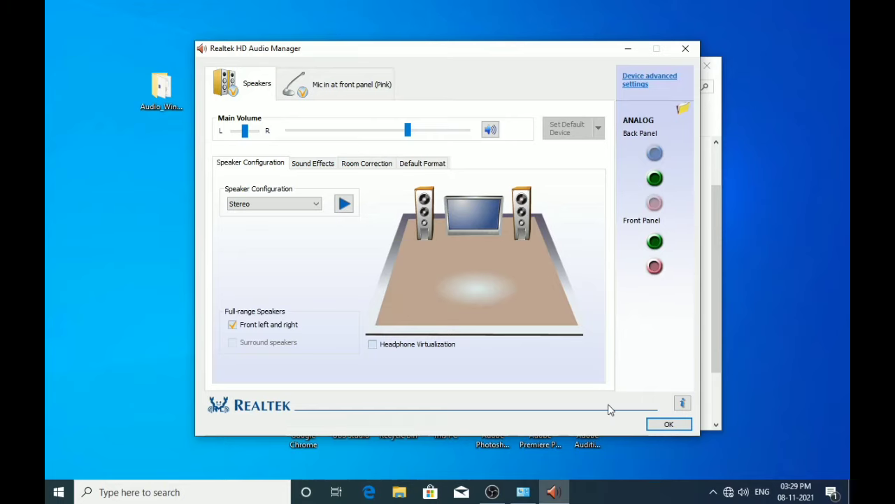
left_click(668, 424)
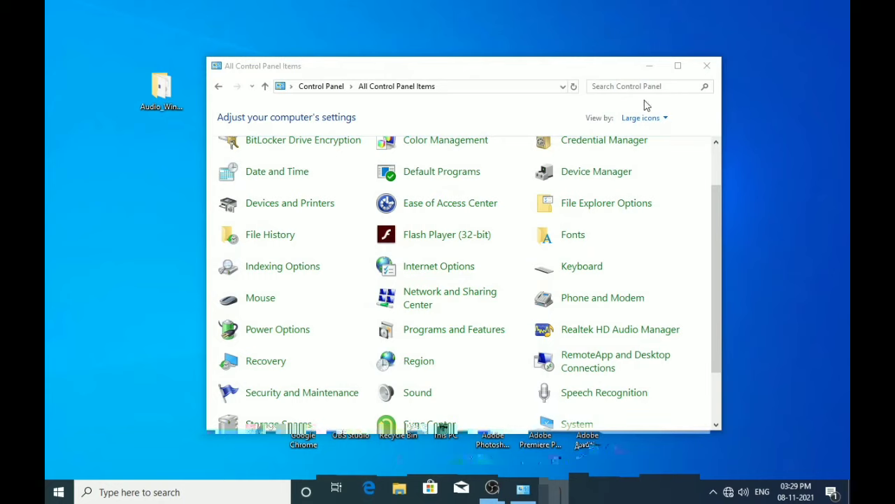
left_click(706, 65)
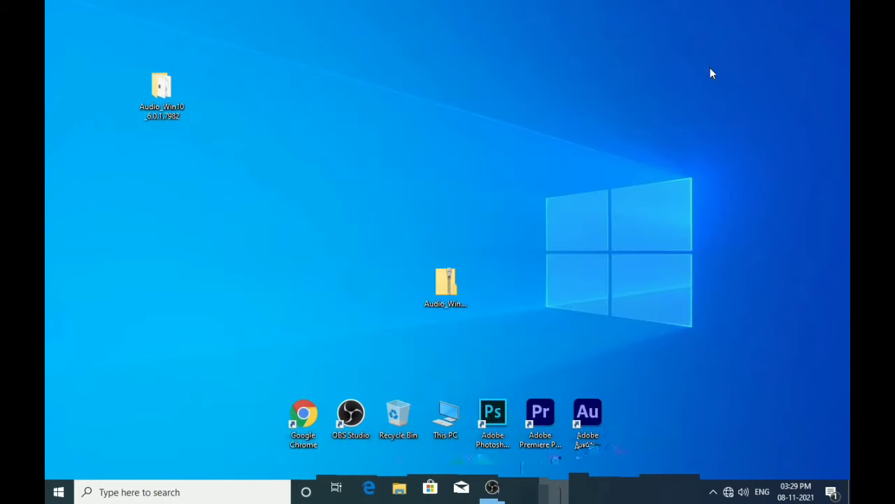
right_click(217, 208)
left_click(245, 244)
right_click(244, 239)
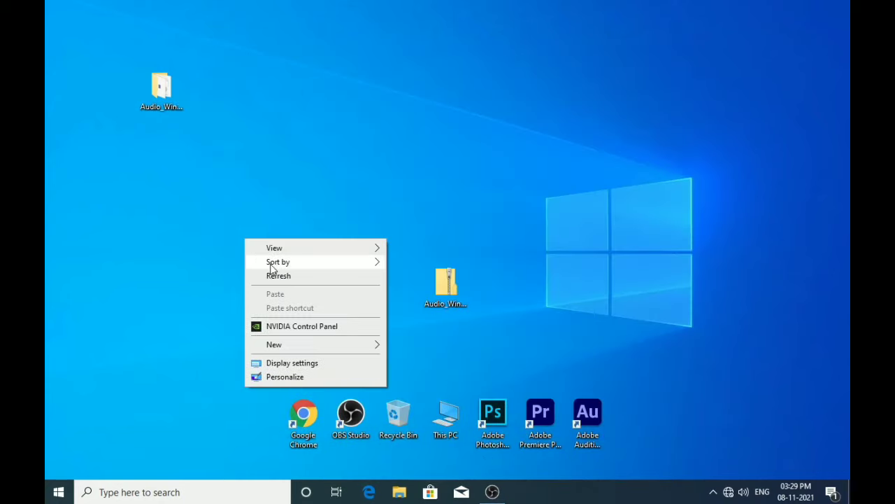
left_click(271, 275)
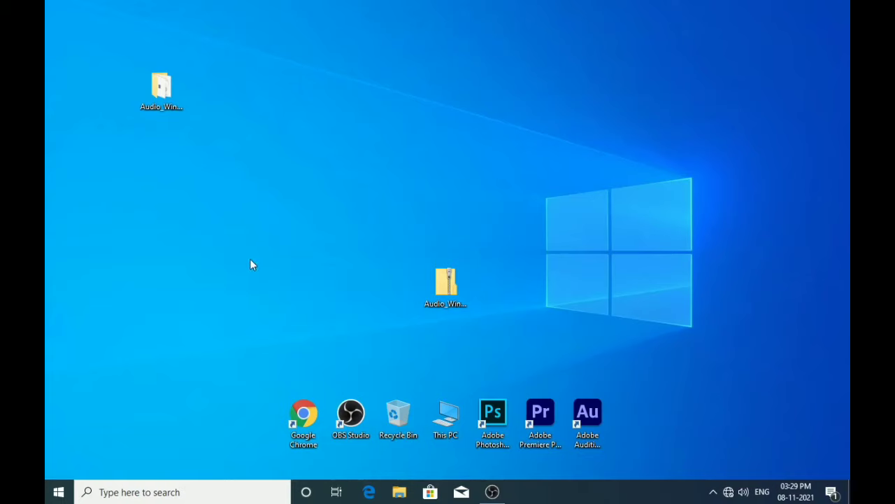
right_click(250, 261)
left_click(282, 302)
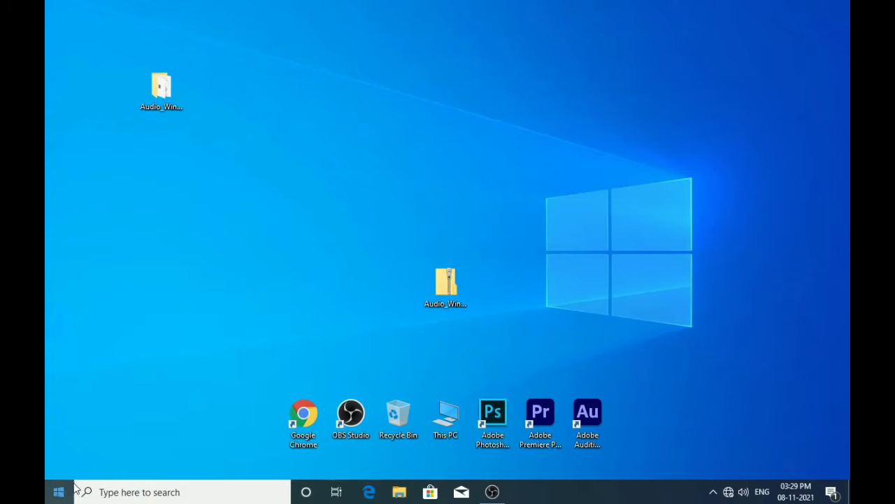
right_click(309, 248)
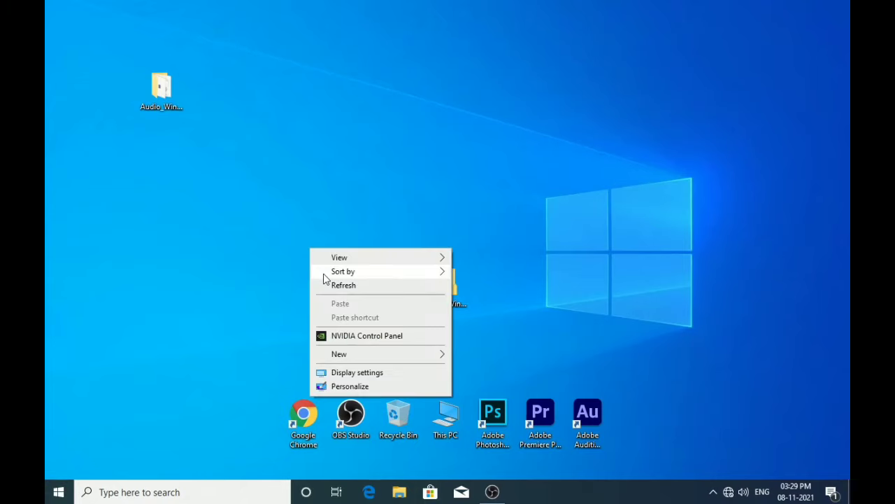
left_click(329, 285)
right_click(328, 284)
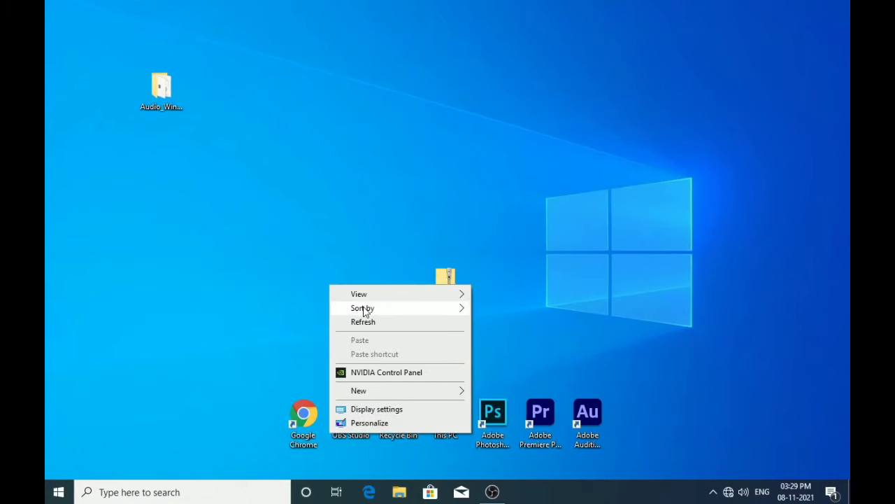
left_click(361, 322)
right_click(333, 307)
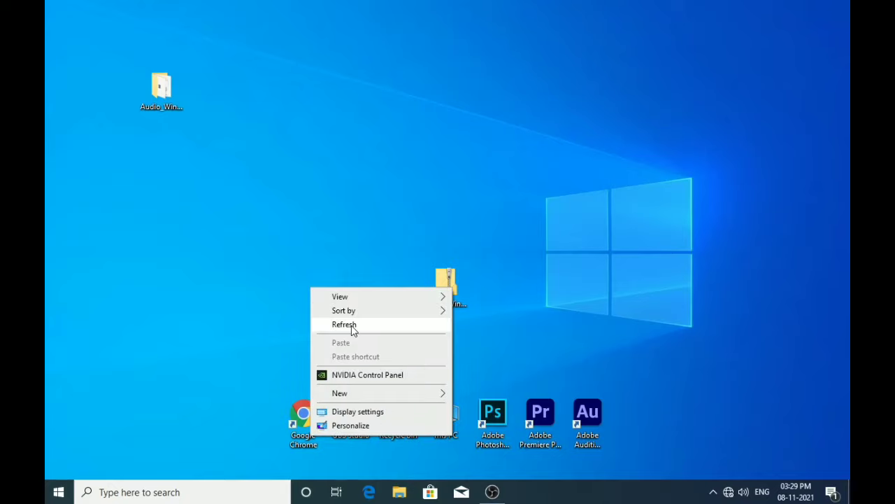